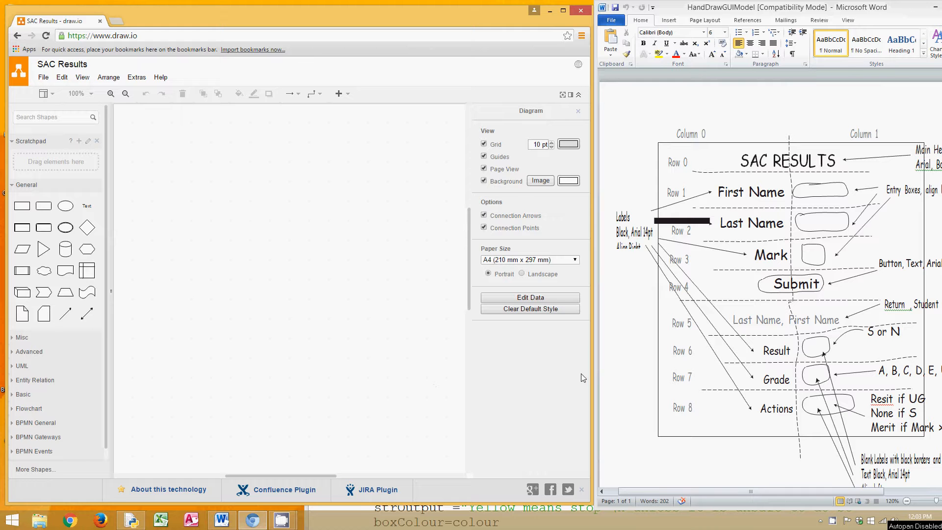
Examine the hand-drawn SAC RESULTS layout, its font annotations, and the problem and task text in the Word document.
click(645, 381)
scroll(645, 381, down, 5)
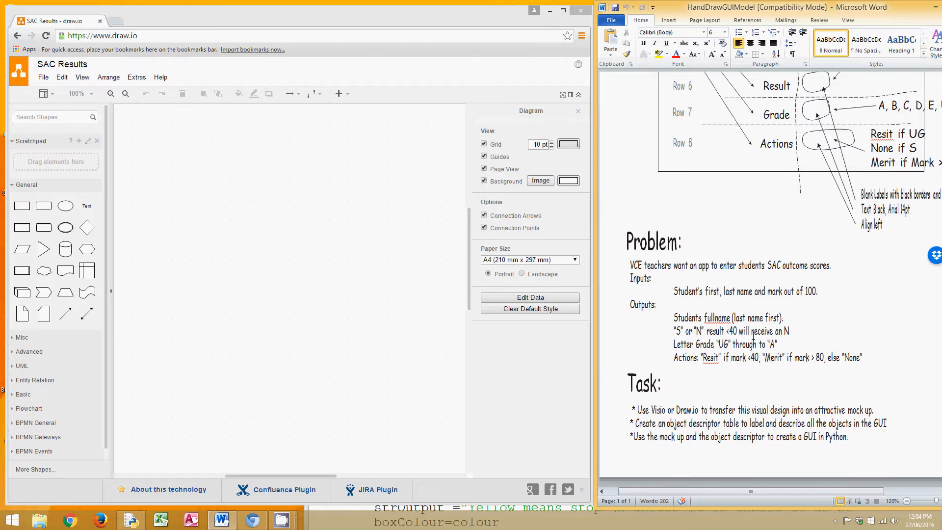
scroll(753, 333, up, 7)
scroll(753, 339, down, 7)
scroll(702, 350, up, 9)
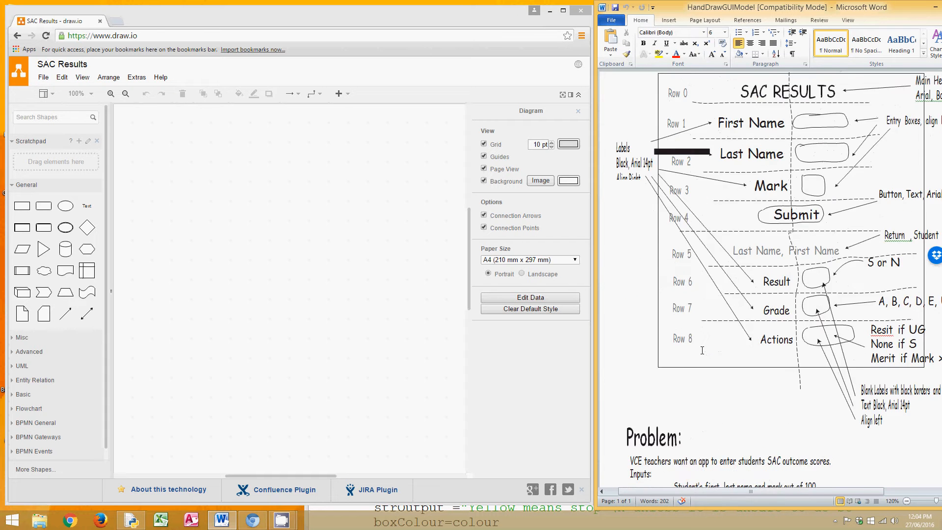
scroll(701, 350, down, 3)
scroll(701, 350, up, 3)
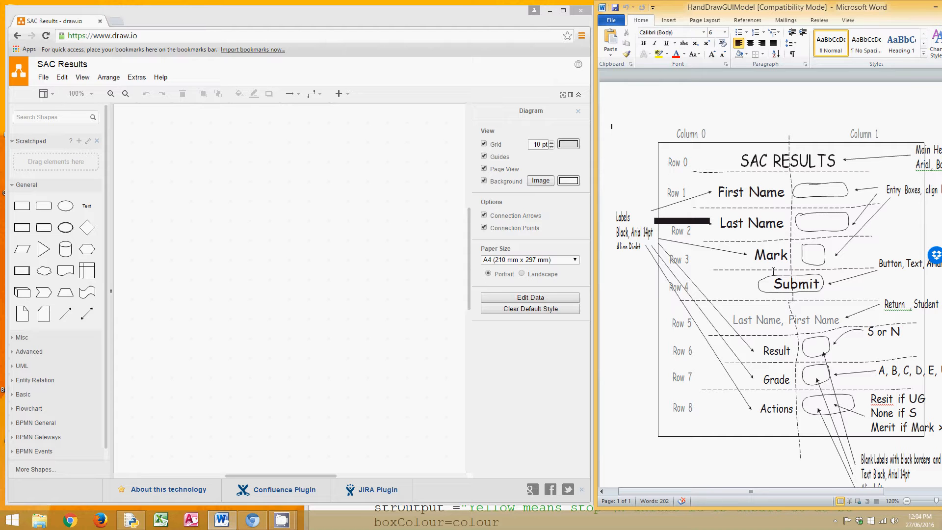
scroll(760, 324, down, 10)
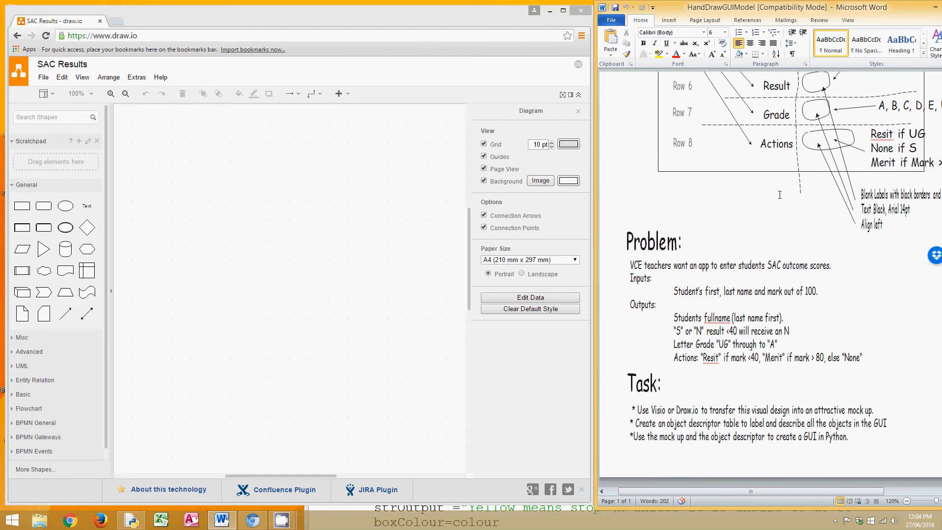
scroll(780, 196, up, 8)
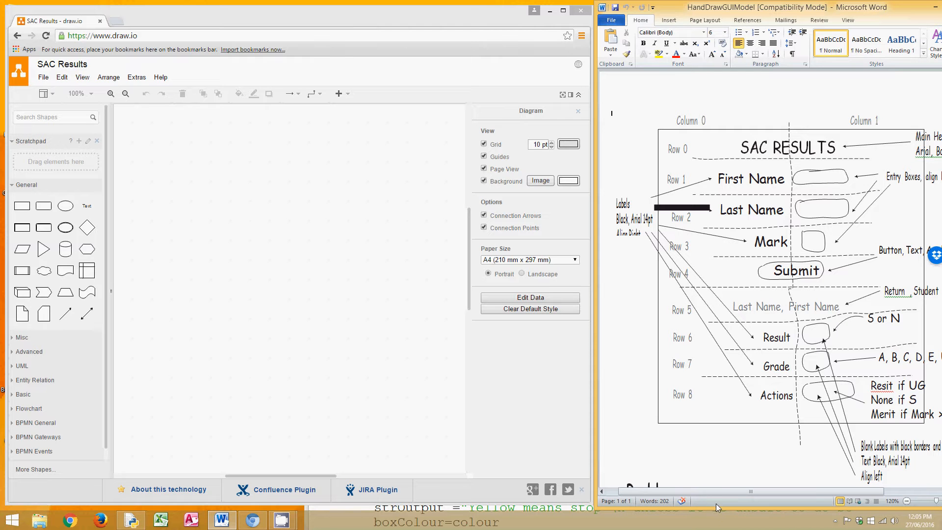
drag(716, 491, 750, 491)
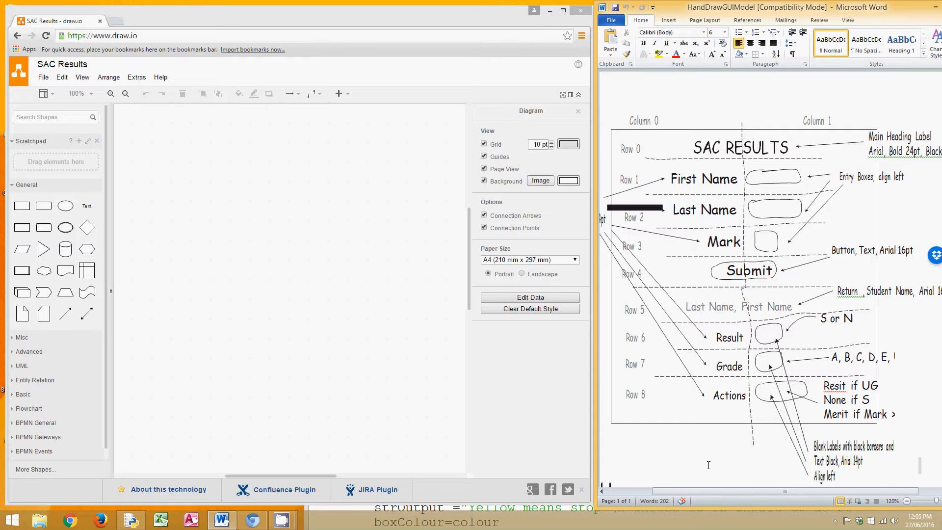
mouse_move(716, 491)
mouse_down()
mouse_move(658, 492)
mouse_move(782, 488)
mouse_move(665, 492)
mouse_up()
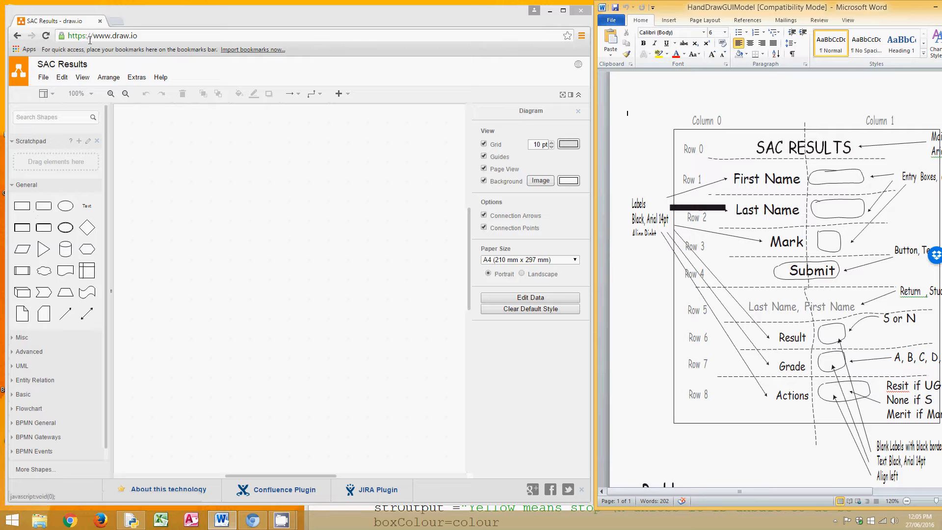
Add a rectangle to the draw.io page and enlarge it into a portrait-shaped window frame in the upper middle of the canvas.
click(23, 205)
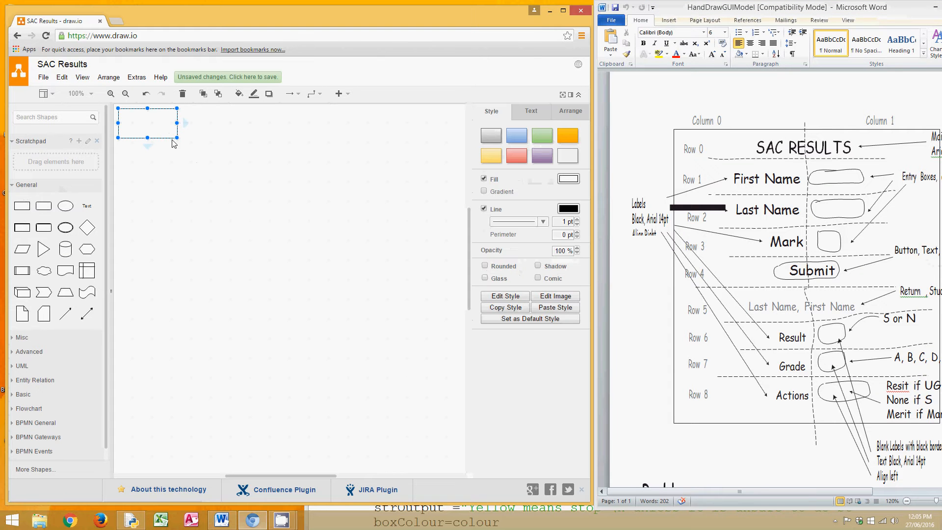
drag(177, 138, 324, 353)
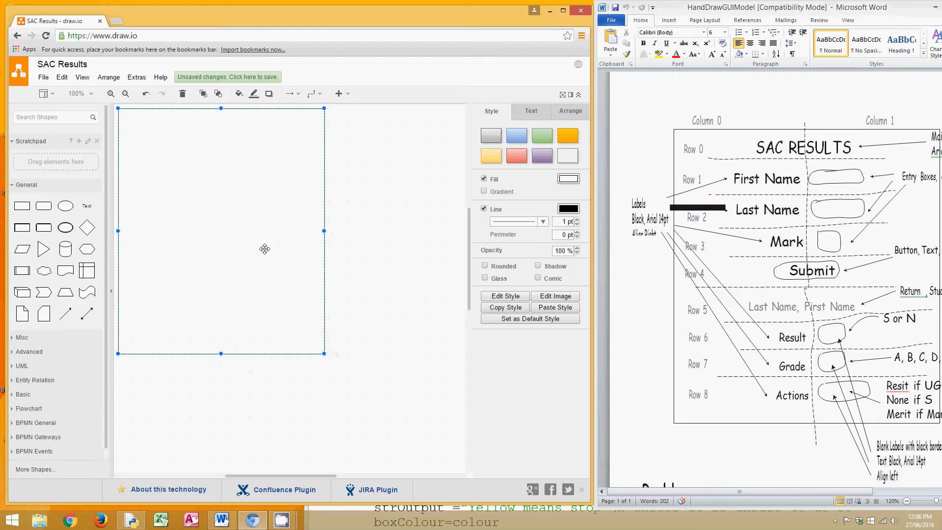
drag(265, 248, 318, 259)
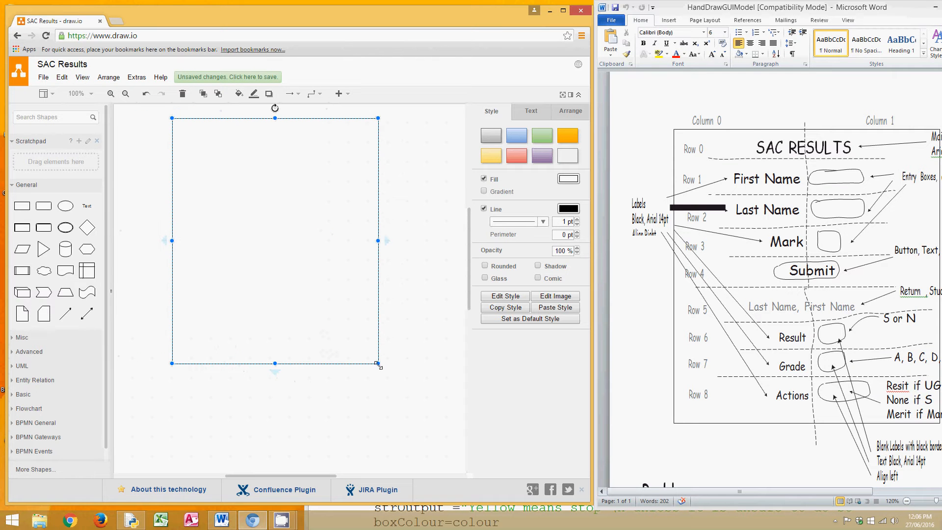
drag(378, 364, 358, 354)
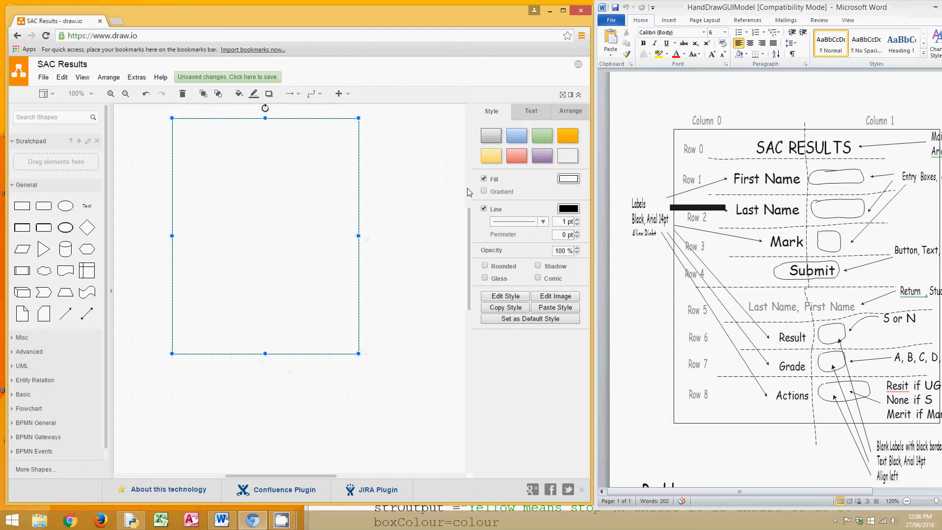
Apply the grey gradient style to the frame rectangle and set its gradient colour to EDEDED.
click(496, 138)
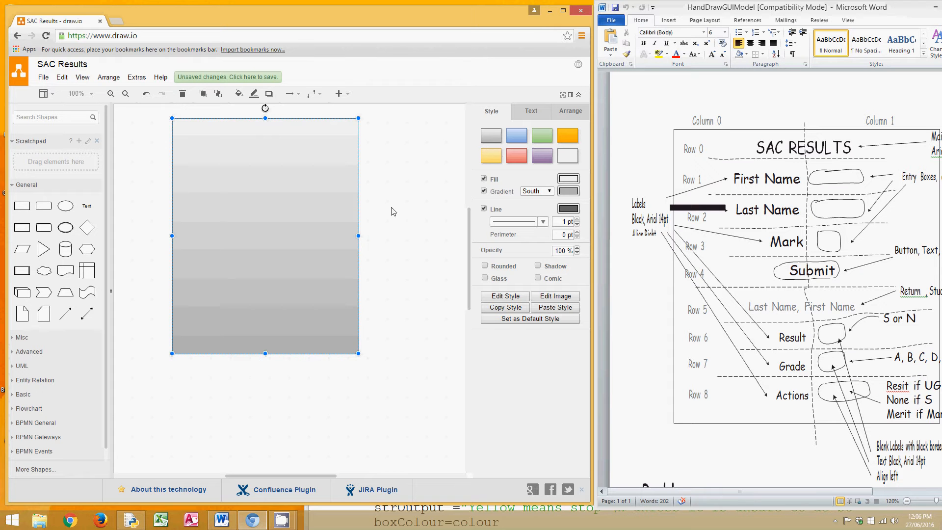
click(568, 192)
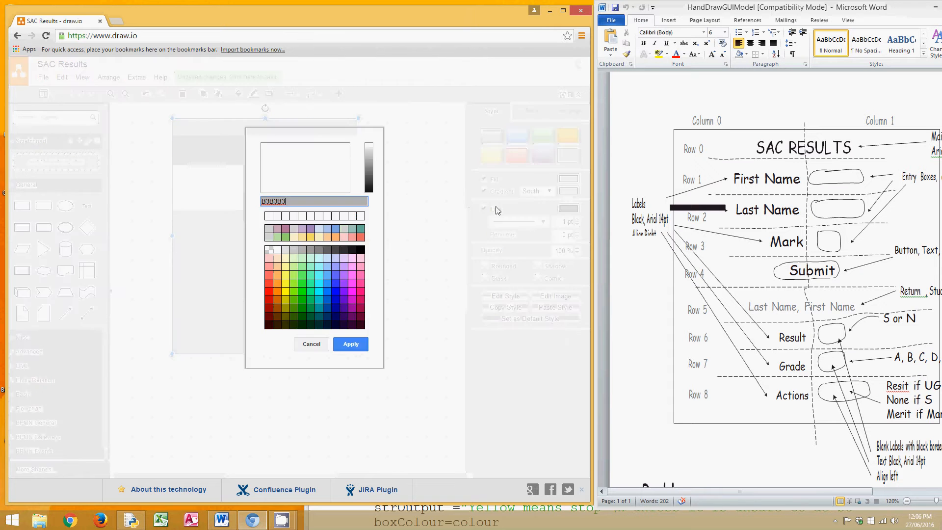
click(369, 148)
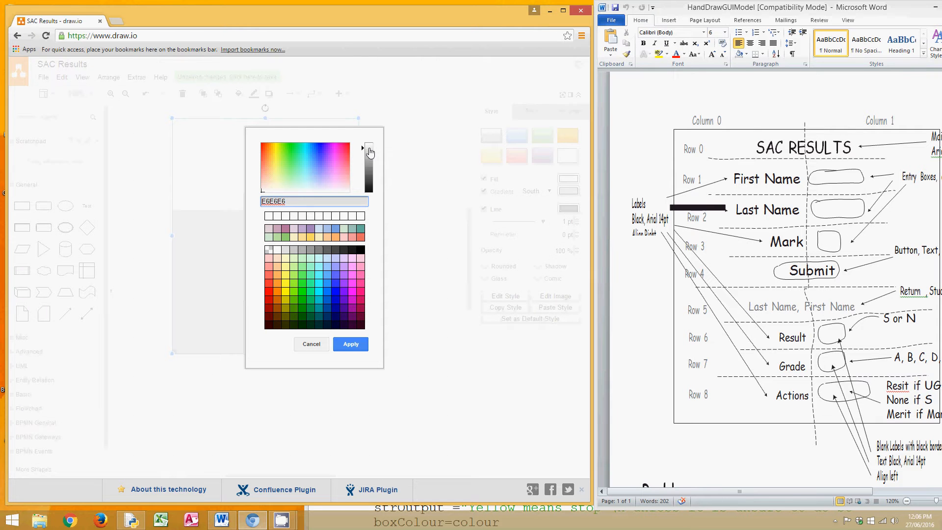
click(369, 147)
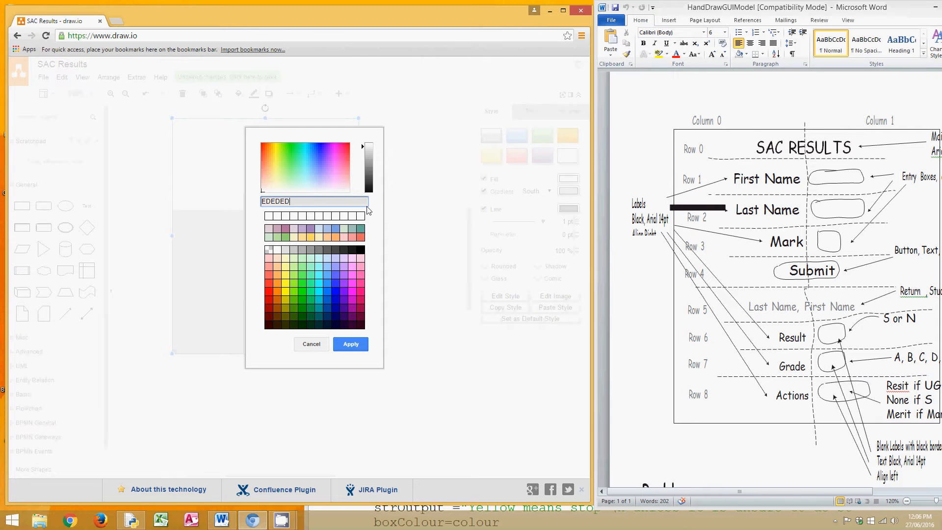
click(351, 344)
click(414, 228)
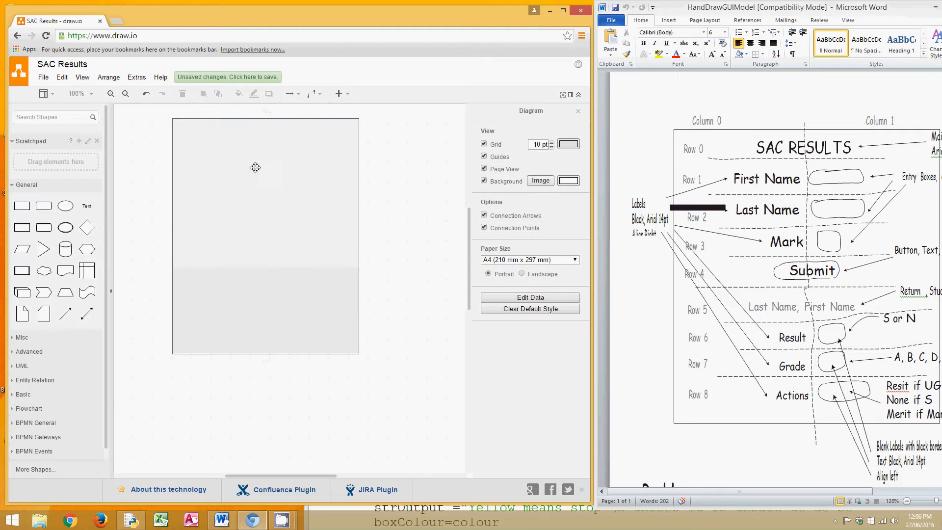
click(312, 275)
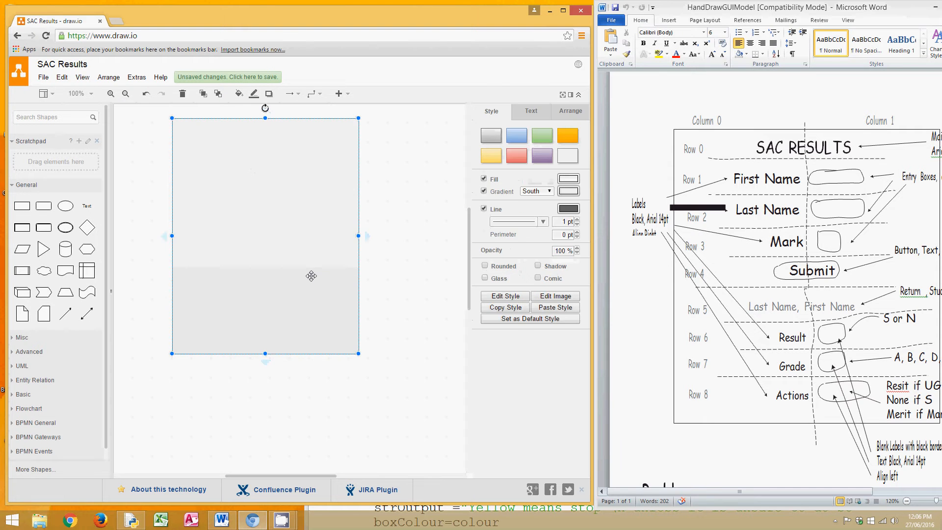
click(405, 239)
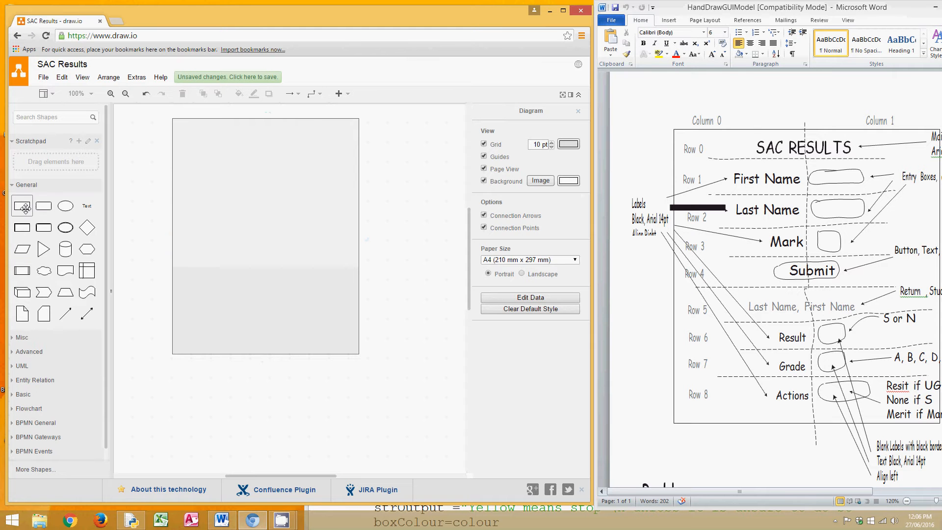
Add a text label near the top of the frame reading "SAC RESULTS".
click(83, 205)
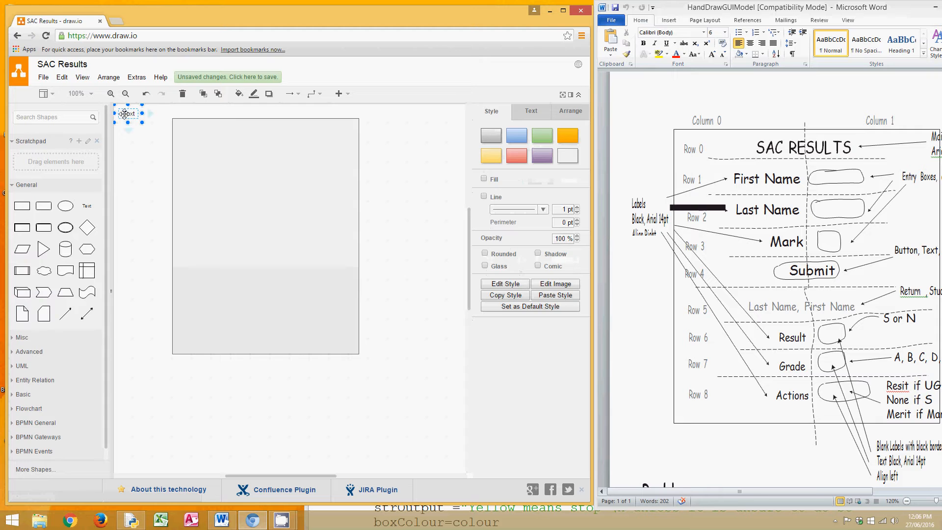
drag(124, 114, 263, 142)
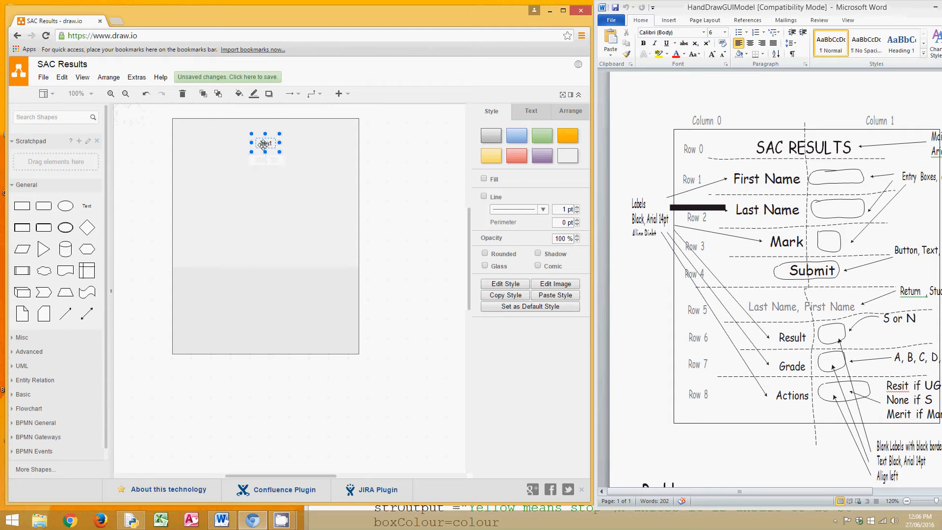
double_click(264, 144)
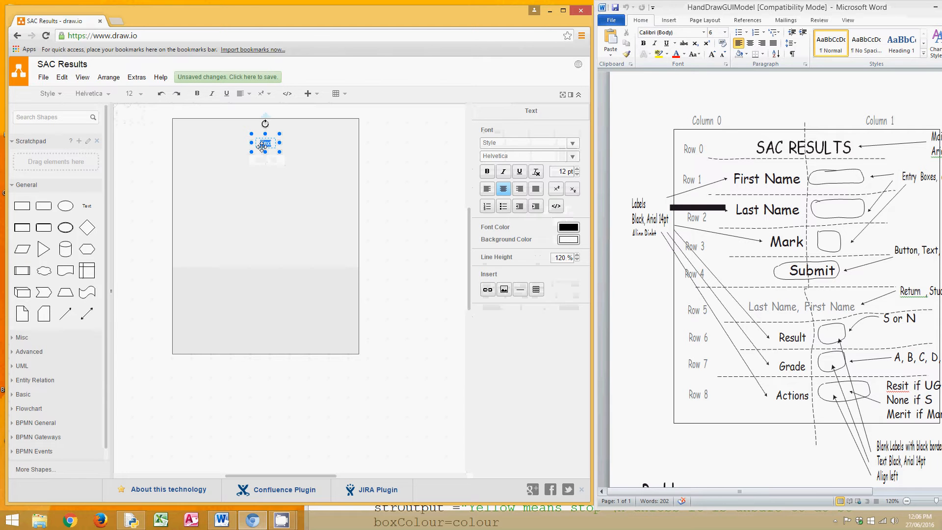
text(SAC)
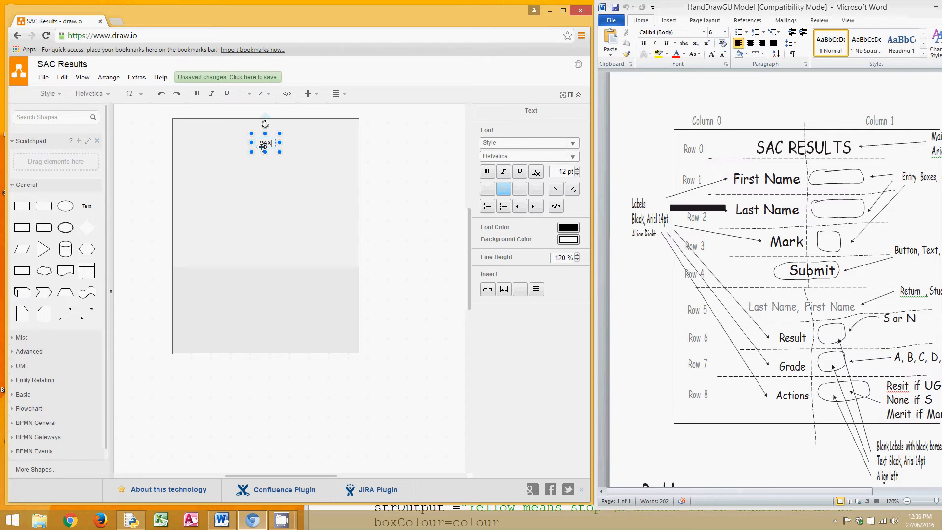
key(BackSpace)
text(C RESULTS)
Reposition the SAC RESULTS label so it is centred horizontally within the frame.
drag(280, 143, 239, 144)
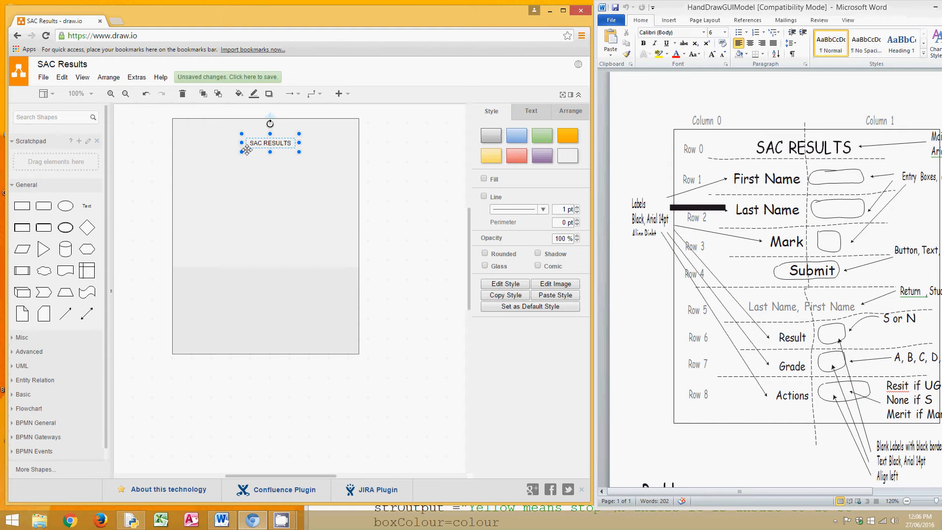
click(414, 168)
click(263, 147)
drag(287, 145, 277, 143)
click(409, 169)
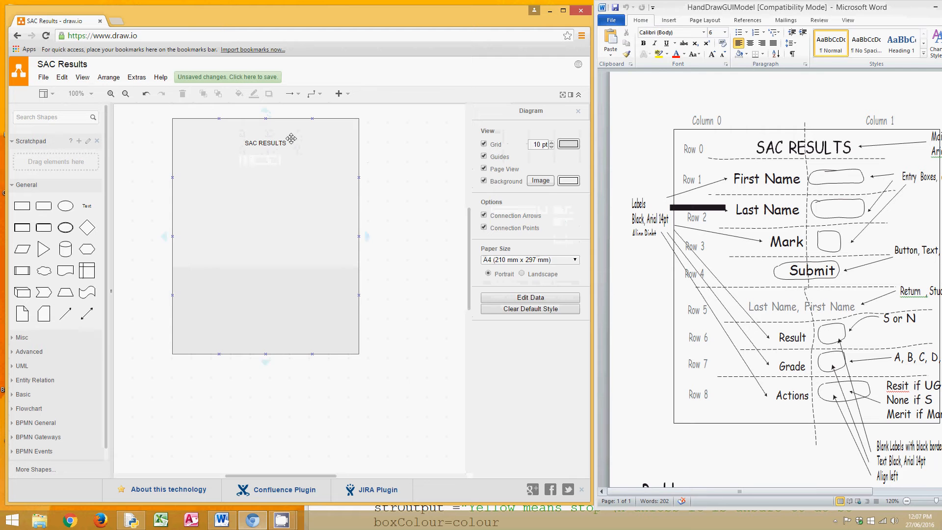
Check the main heading's font specification in the Word design and apply the Heading 1 style to the SAC RESULTS text.
click(253, 150)
double_click(260, 146)
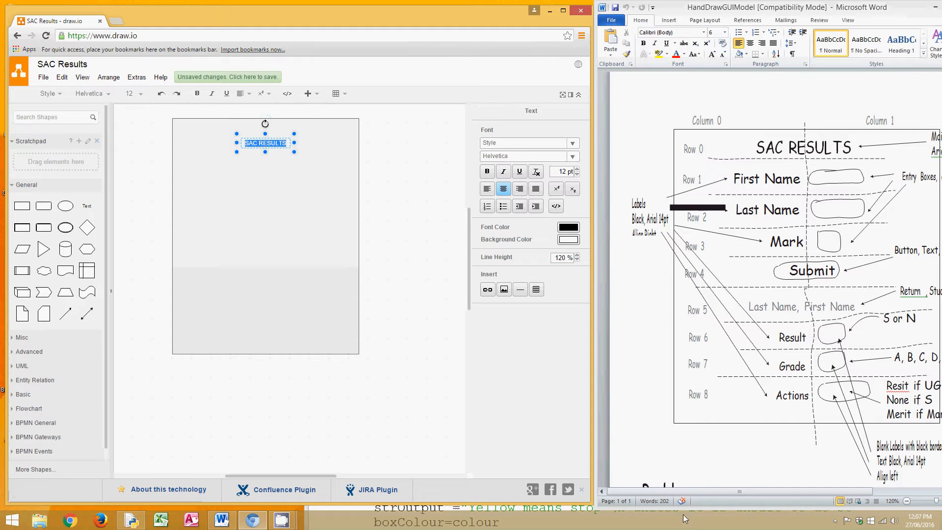
drag(691, 493, 769, 483)
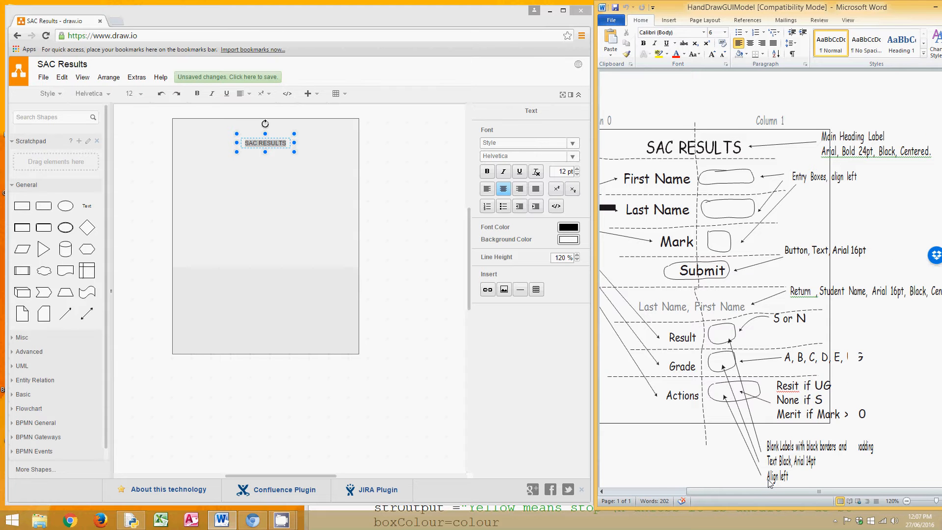
drag(768, 480, 767, 480)
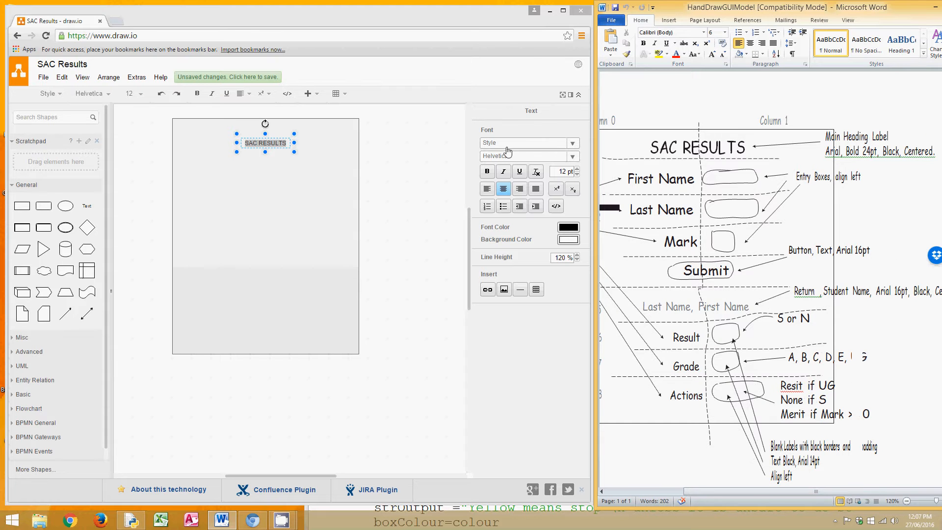
click(572, 143)
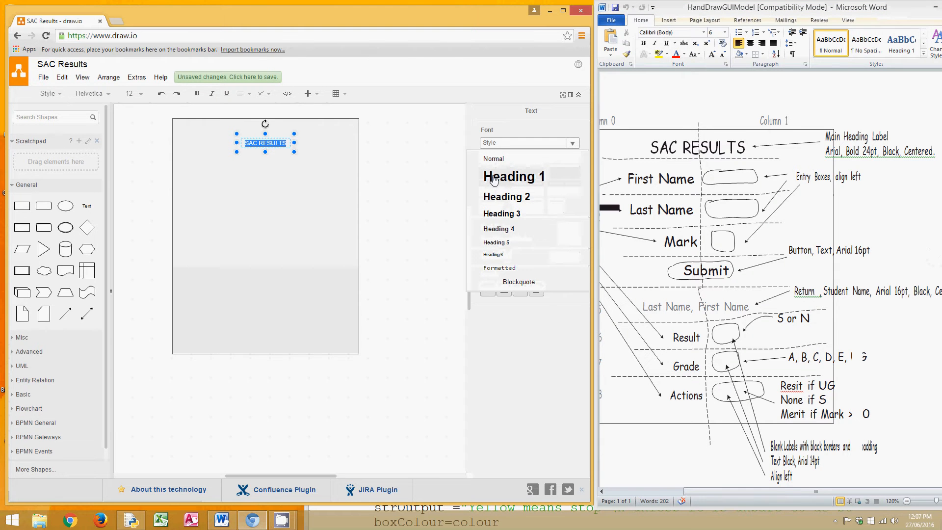
click(493, 181)
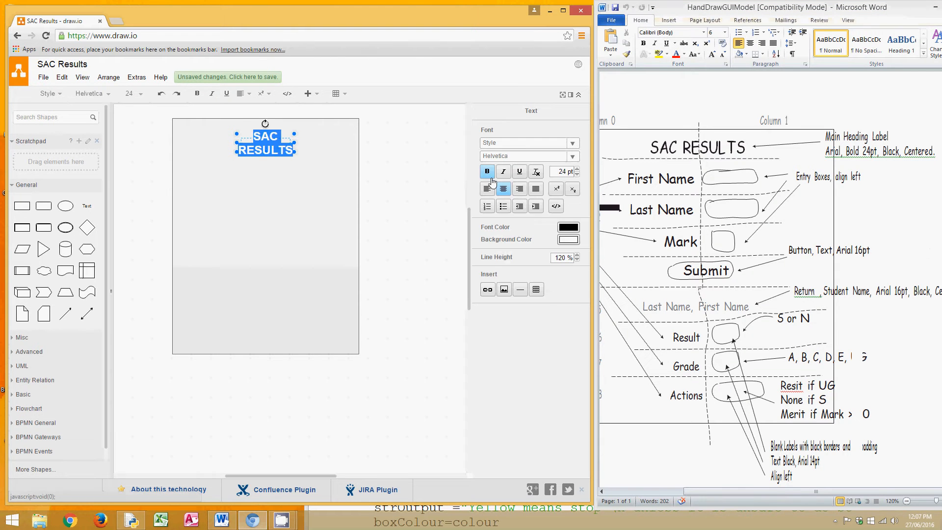
Set the heading's font to Arial through a custom font value and widen its text box so SAC RESULTS fits on one line.
click(572, 156)
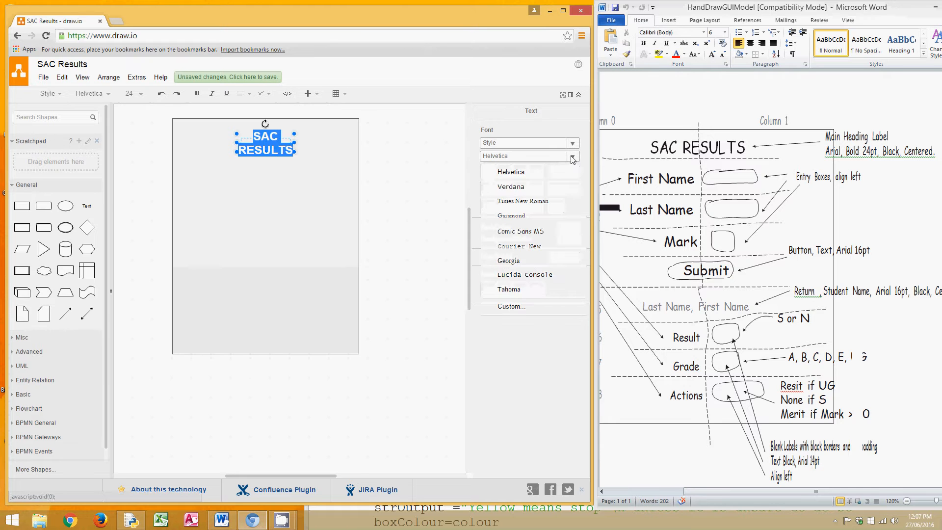
click(501, 308)
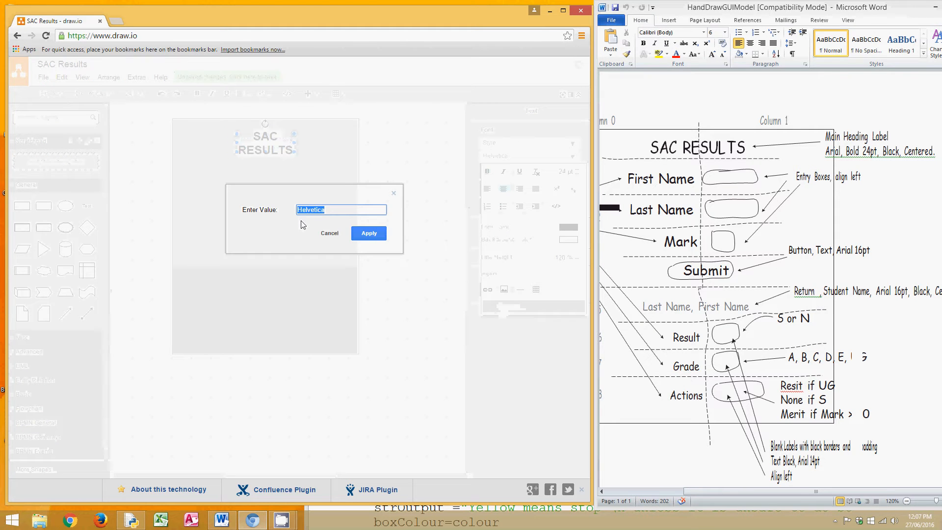
text(Arial)
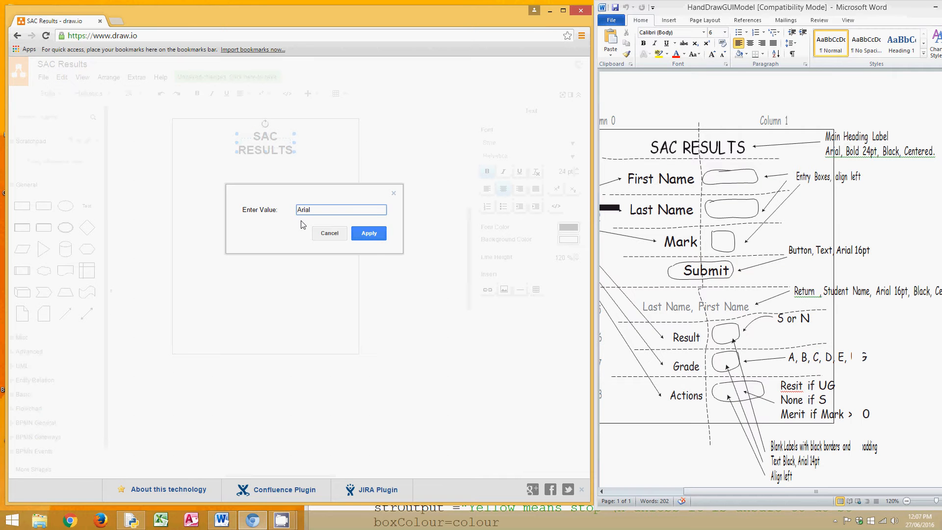
click(369, 232)
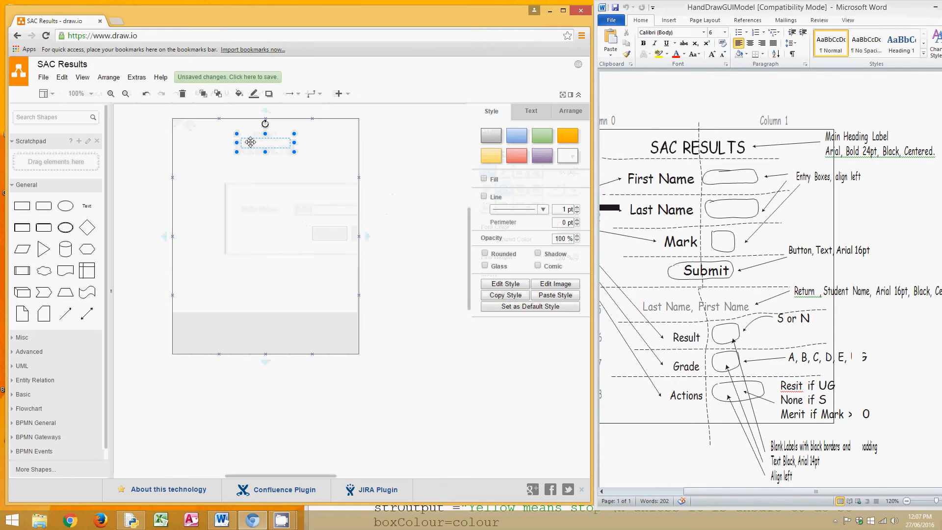
drag(294, 142, 275, 185)
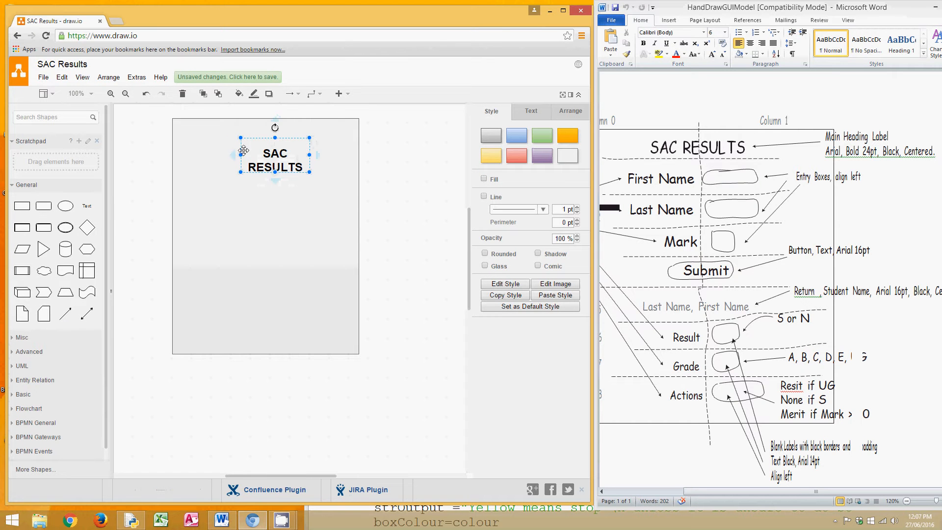
drag(236, 154, 221, 155)
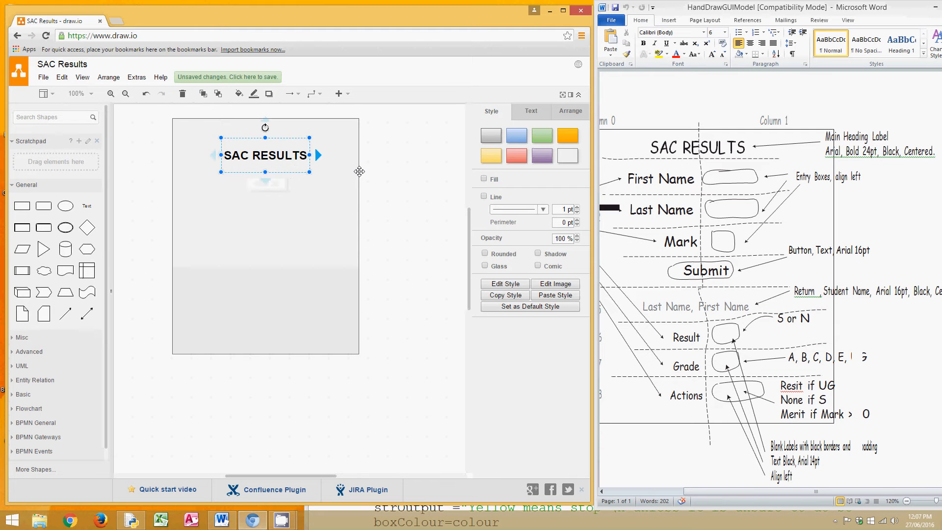
Switch the SAC RESULTS heading text to the Normal style.
click(381, 175)
click(262, 155)
click(538, 110)
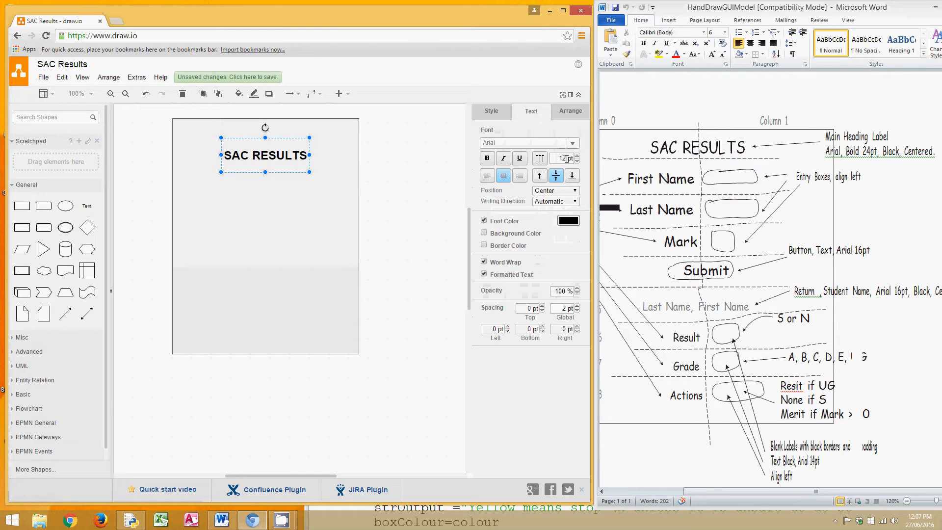
double_click(252, 156)
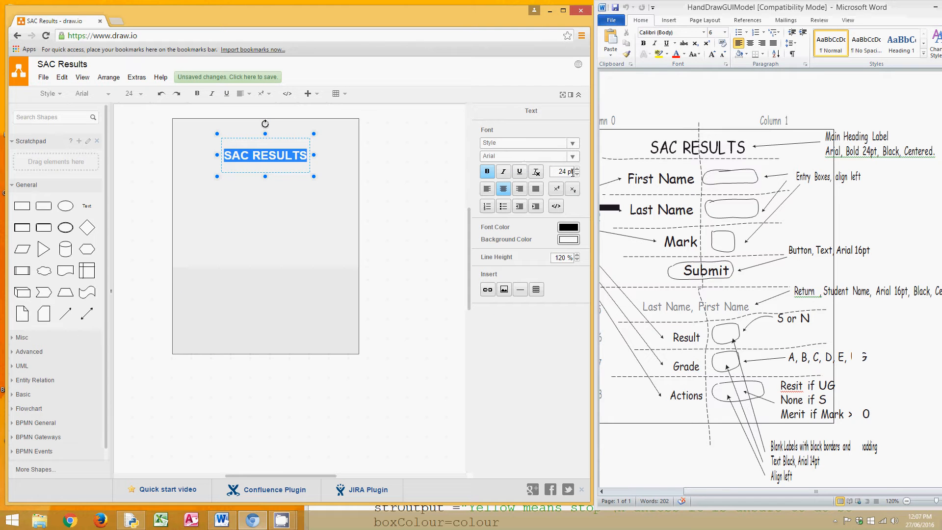
click(572, 144)
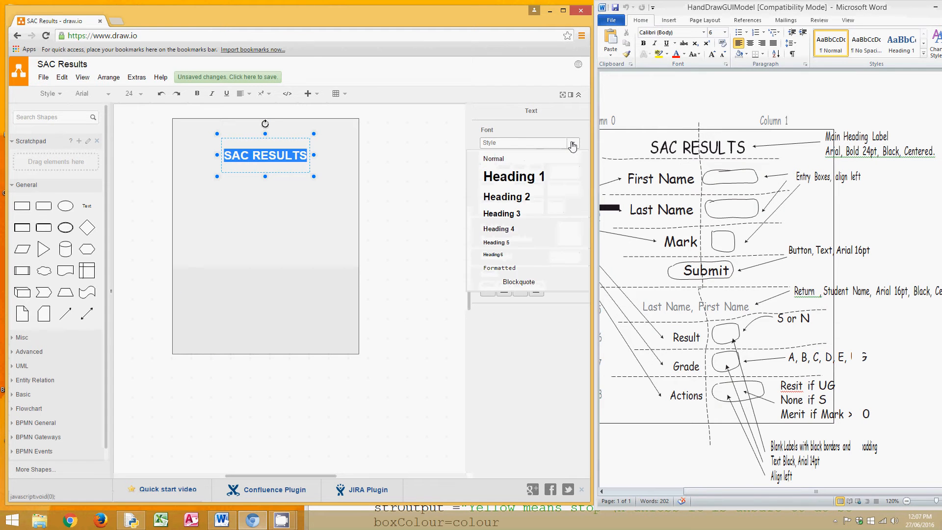
click(572, 146)
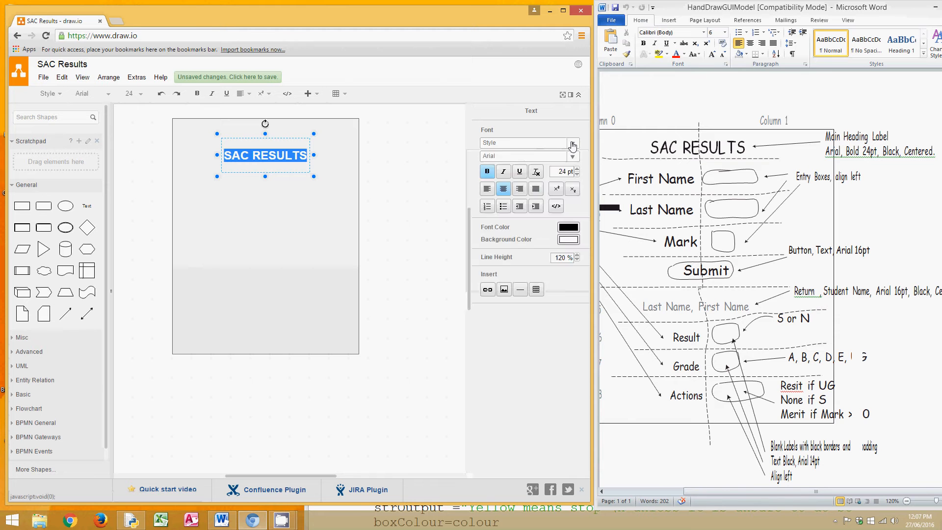
click(572, 146)
click(505, 161)
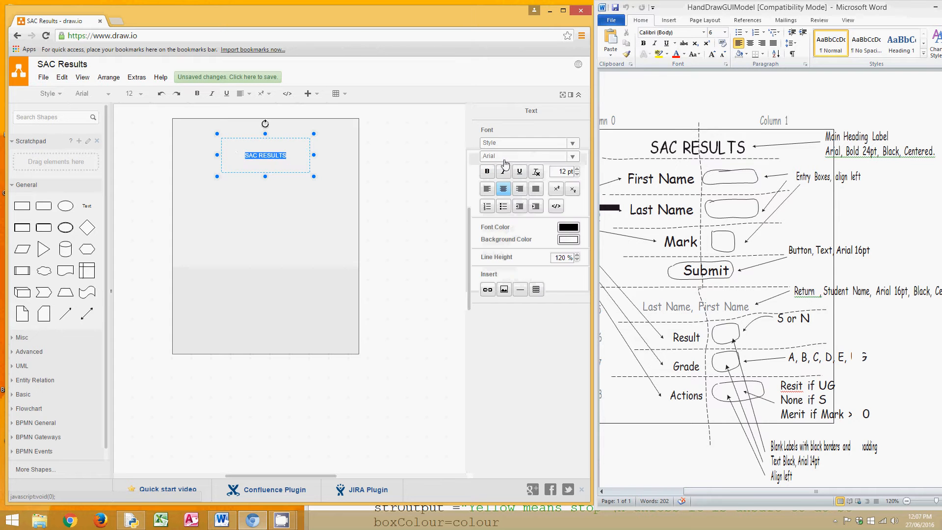
Reapply the Heading 1 style to the SAC RESULTS text and deselect the label.
click(572, 144)
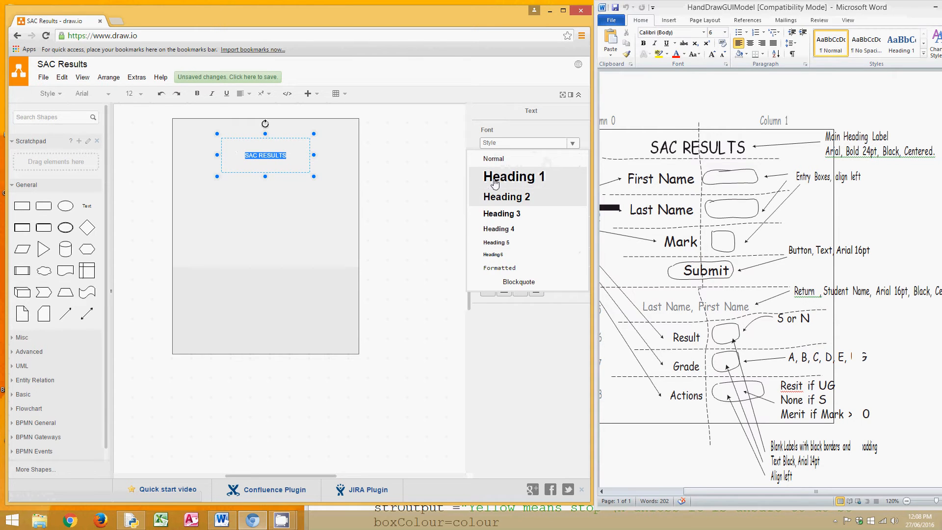
click(540, 178)
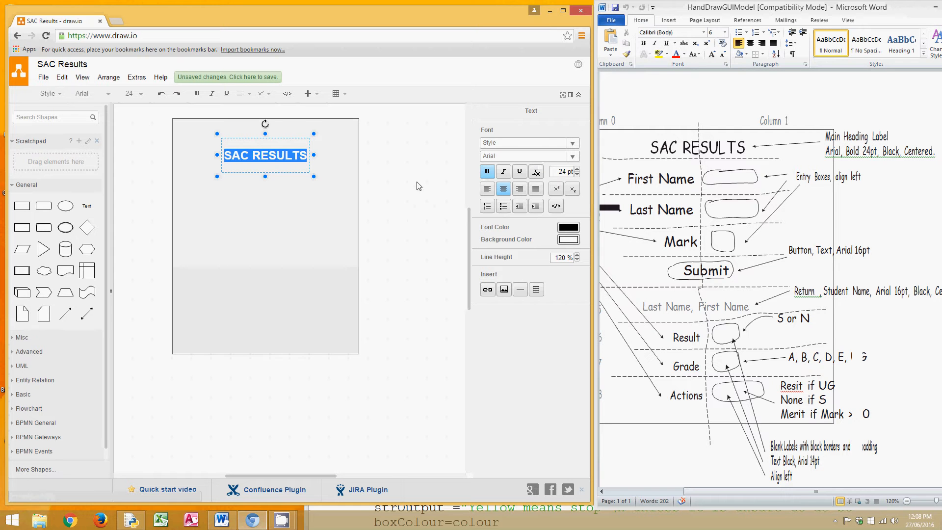
click(403, 187)
click(399, 188)
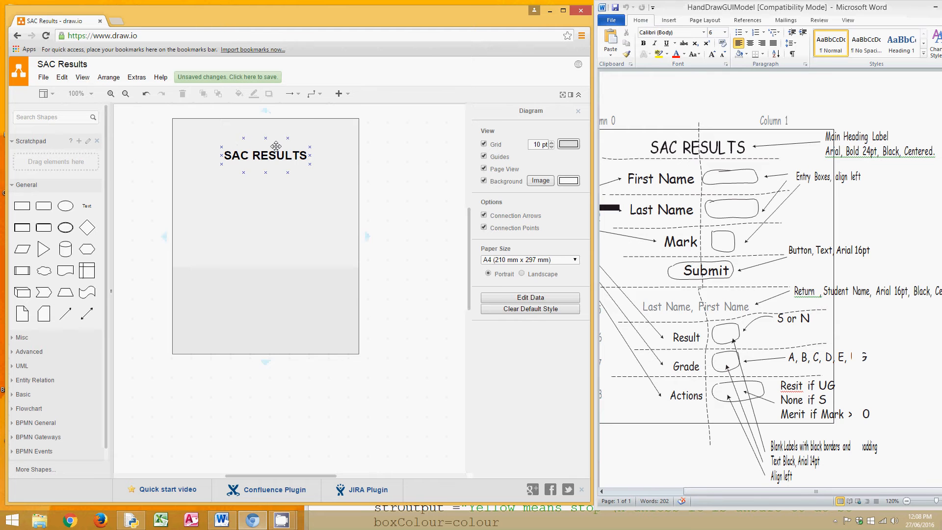
Add a text label reading "First Name" below the SAC RESULTS heading, widened so the text fits on one line.
click(84, 203)
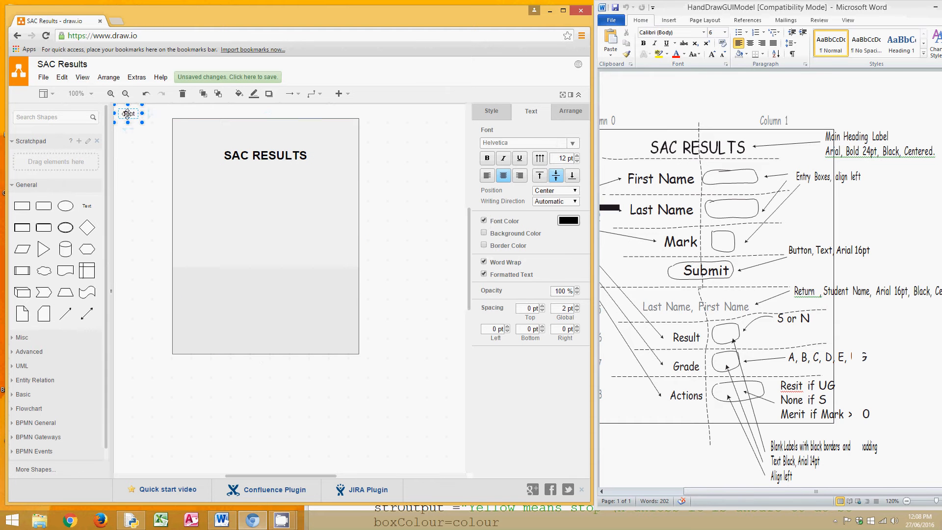
drag(127, 113, 233, 191)
text(Fi)
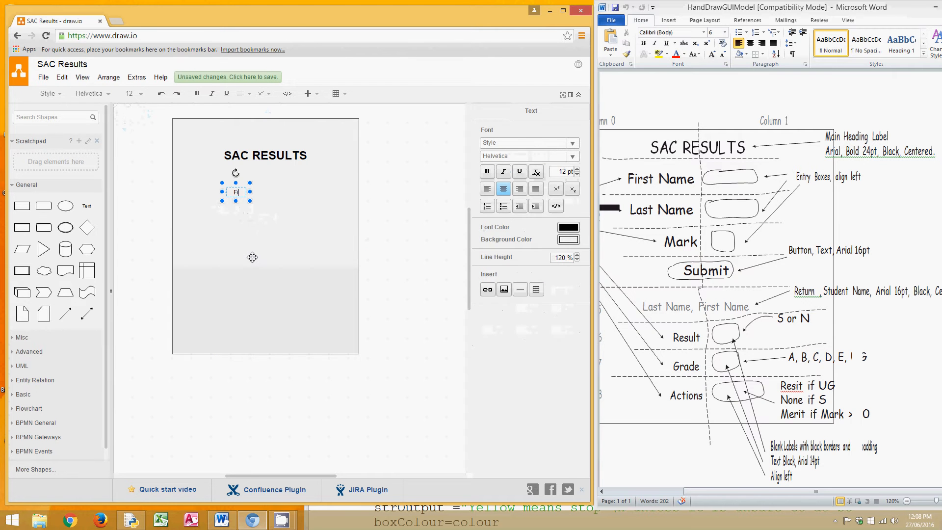
text(rst Name)
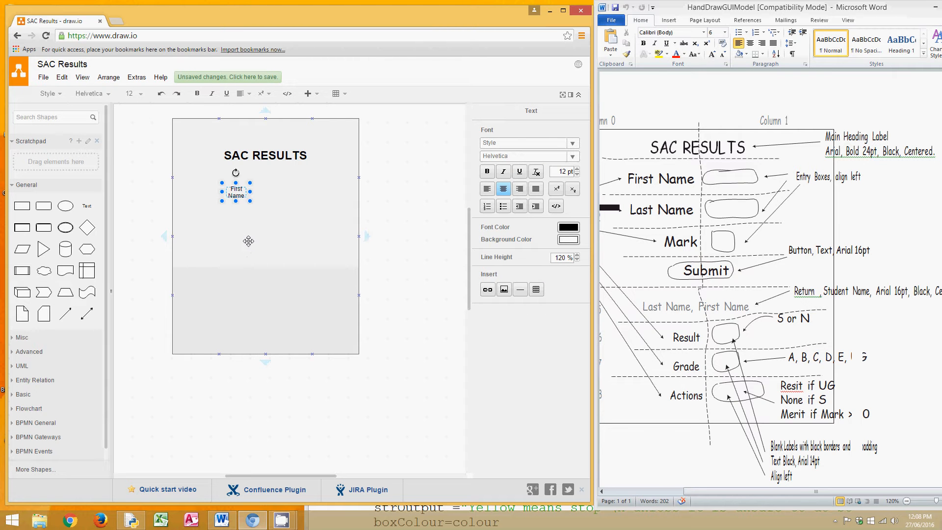
drag(250, 191, 262, 192)
Format the First Name label as Arial 14 pt, right-aligned, and widen its box so the text stays on one line.
click(573, 143)
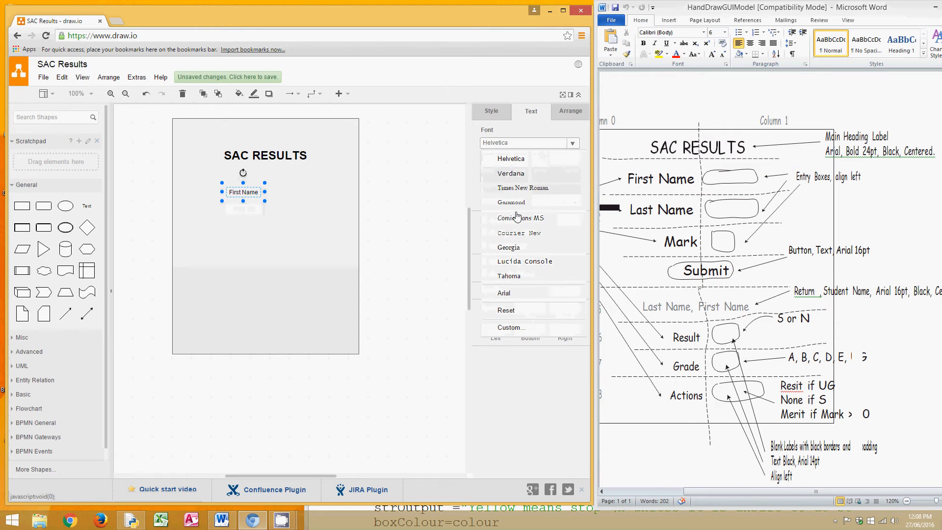
click(506, 295)
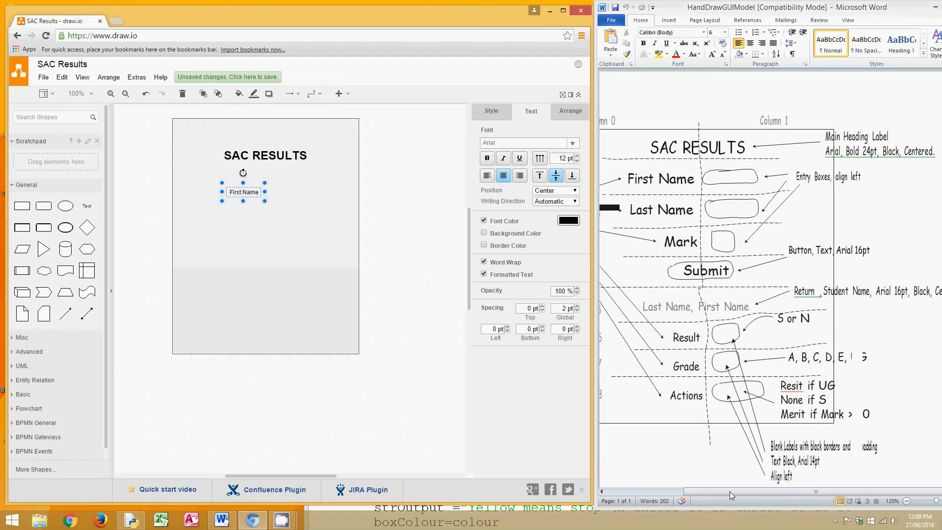
mouse_move(729, 490)
mouse_down()
mouse_move(667, 492)
mouse_move(707, 491)
mouse_up()
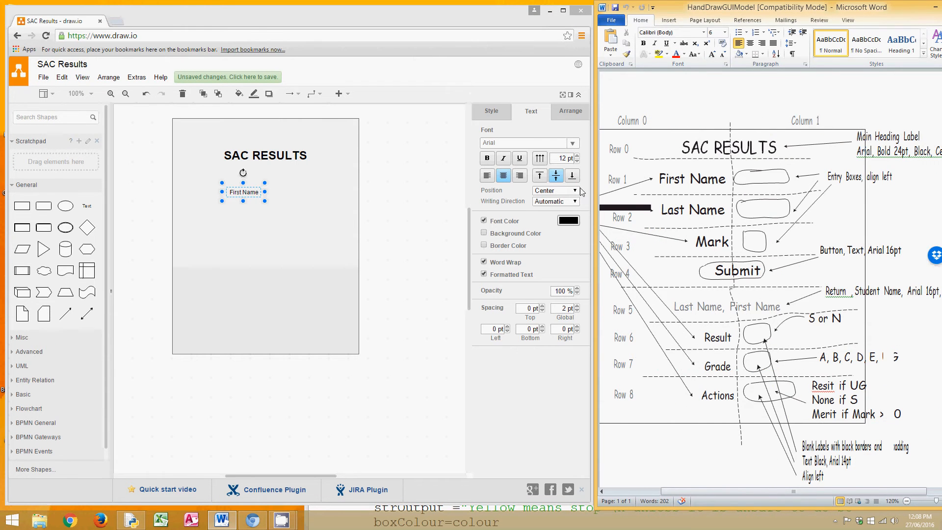
click(577, 156)
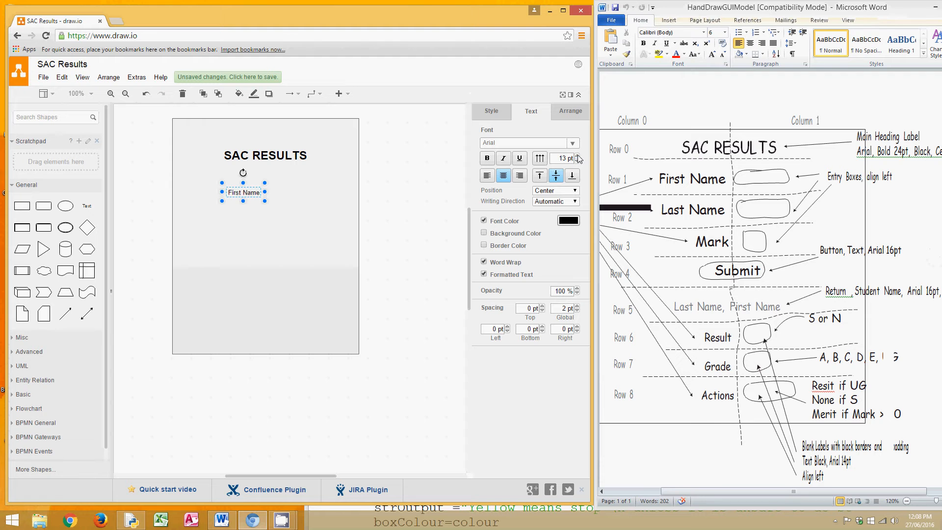
click(577, 156)
click(519, 176)
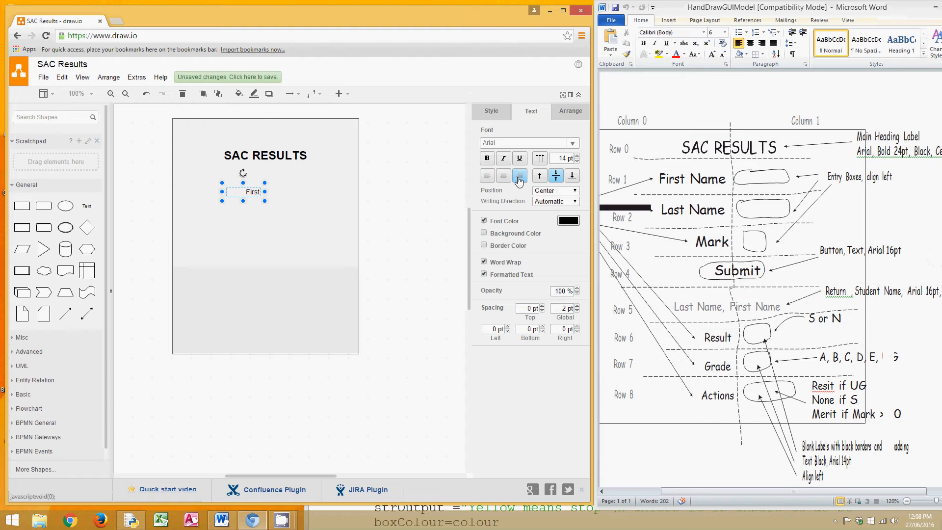
double_click(259, 194)
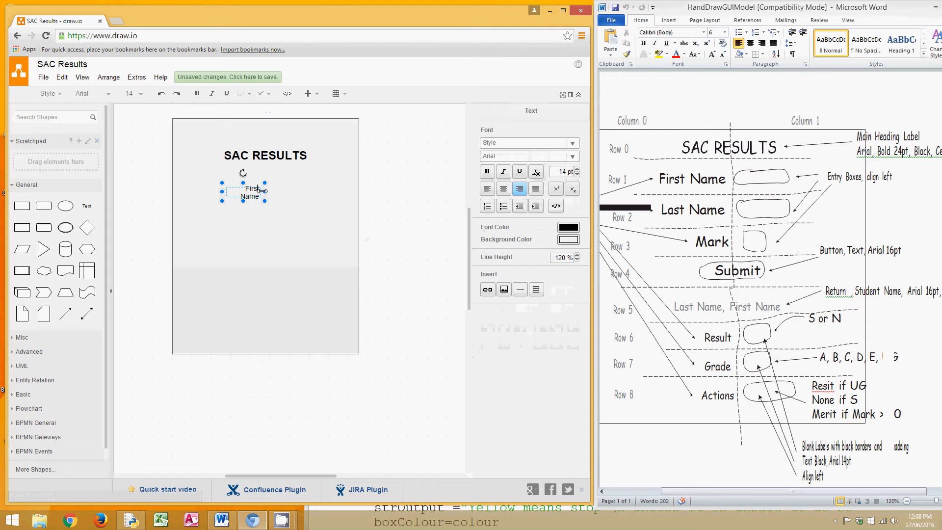
drag(220, 191, 207, 192)
click(402, 258)
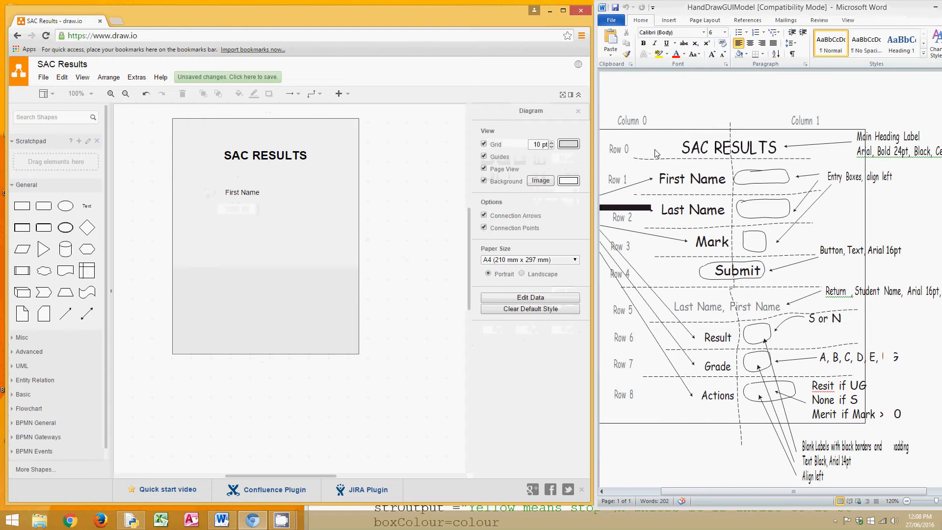
Move the First Name label up so it sits just beneath the SAC RESULTS heading, slightly further right.
click(230, 192)
click(230, 192)
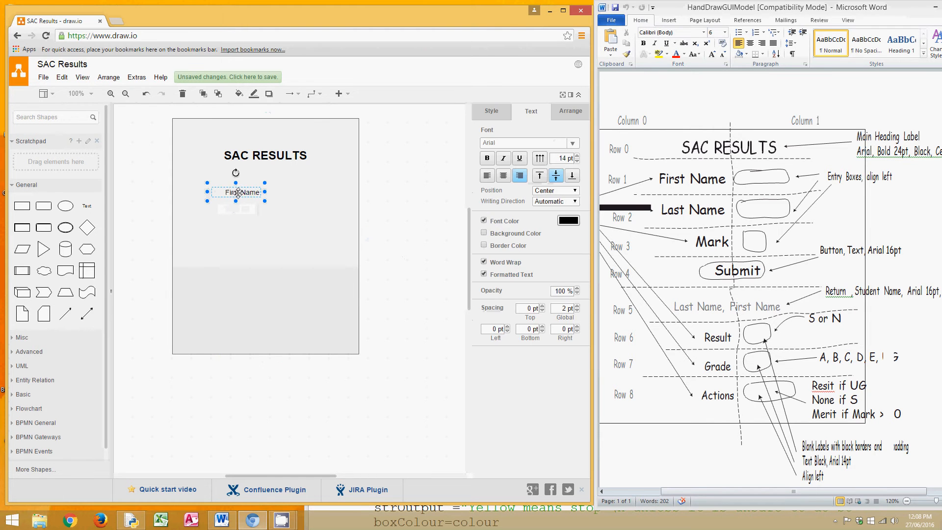
drag(236, 192, 238, 177)
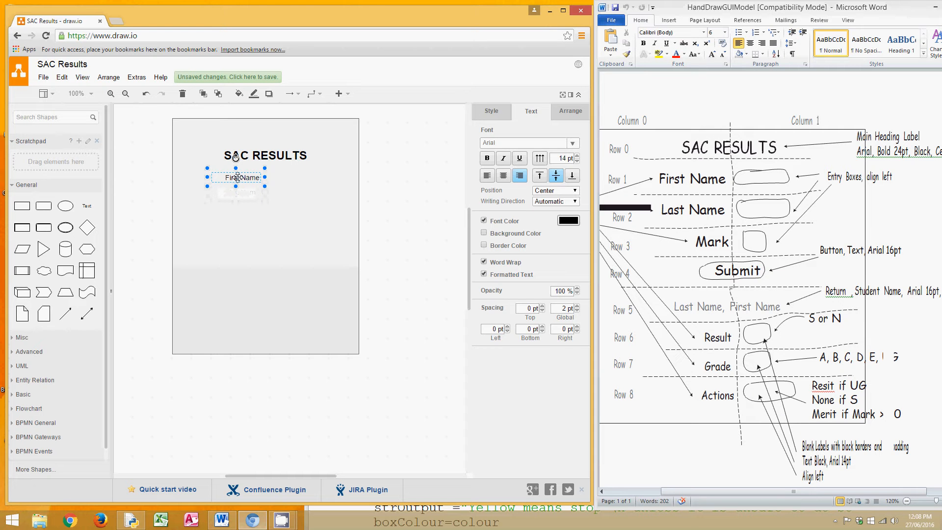
text(c)
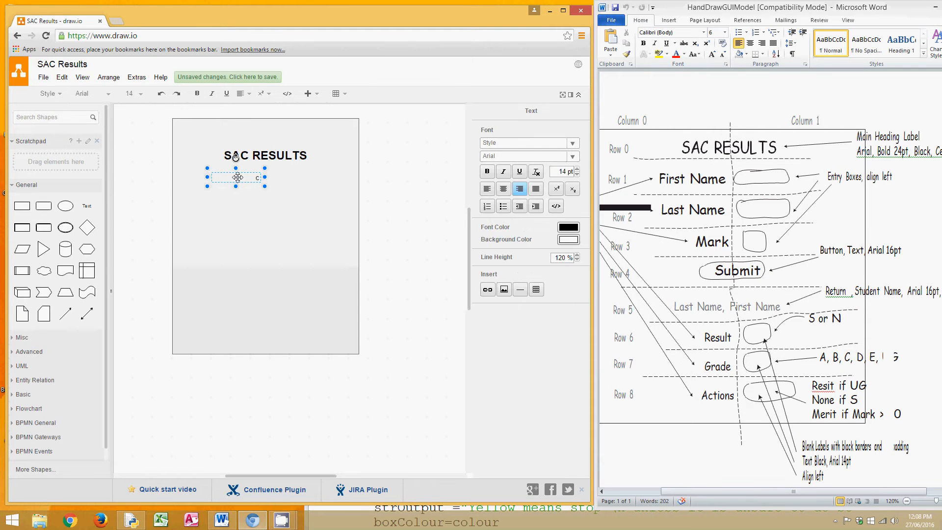
key(ctrl+z)
click(240, 201)
click(239, 180)
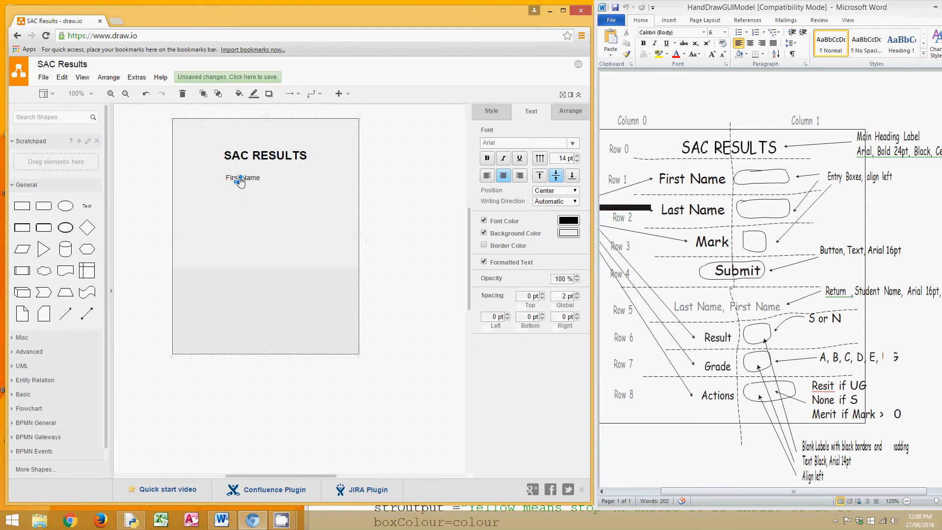
mouse_move(240, 178)
mouse_down()
mouse_move(253, 208)
mouse_move(253, 177)
mouse_up()
click(402, 211)
Duplicate the First Name label, place the copy directly below it and change its text to "Last Name".
click(253, 179)
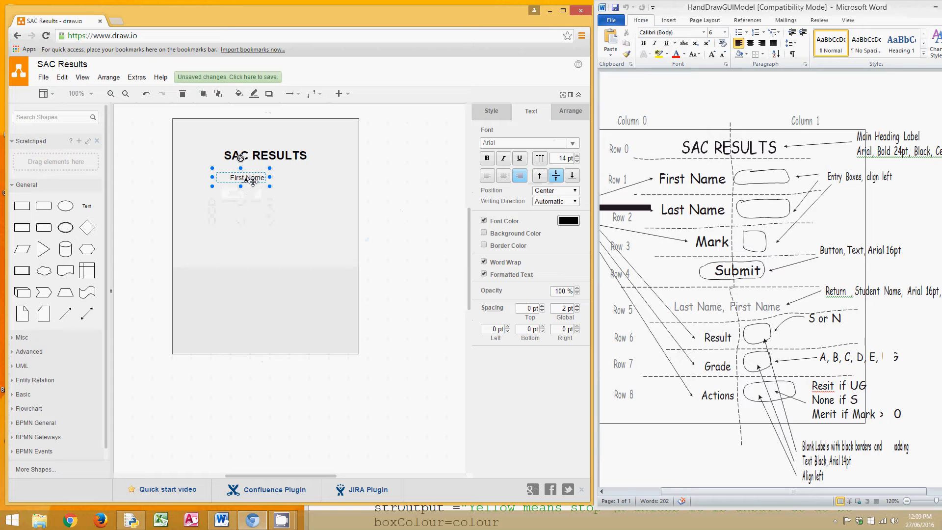
key(ctrl+d)
drag(252, 184, 250, 197)
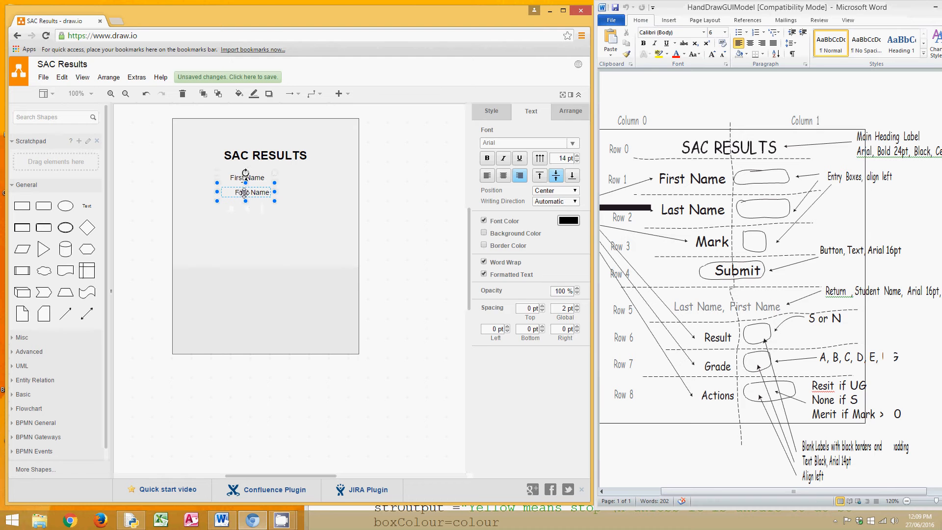
double_click(244, 192)
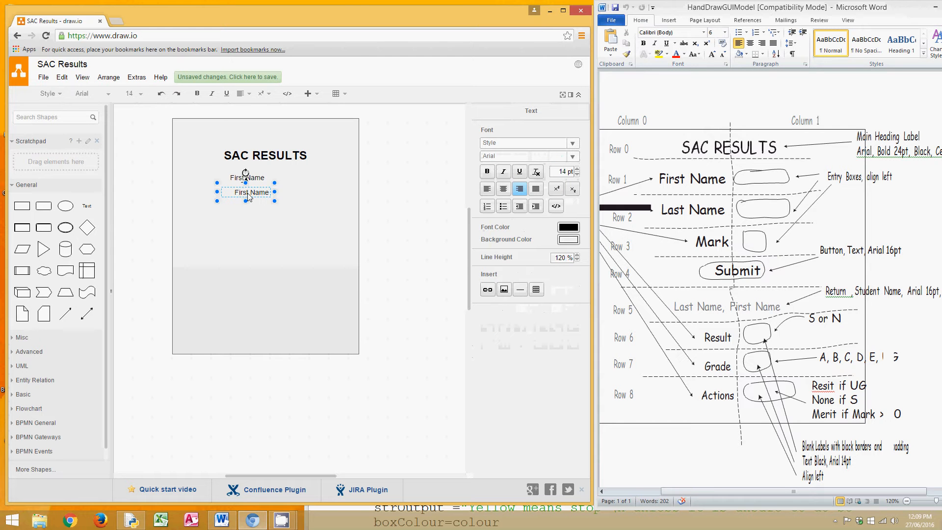
drag(246, 194, 236, 195)
text(La)
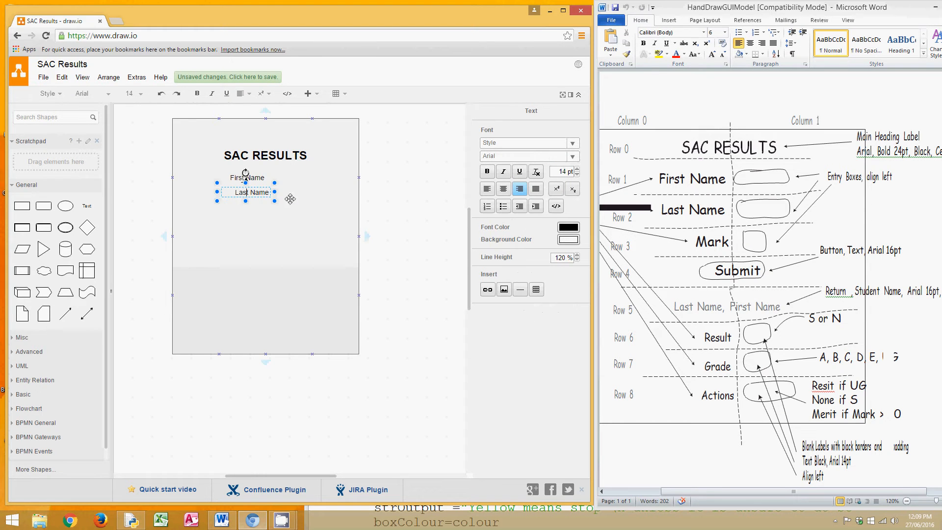
click(394, 220)
click(246, 178)
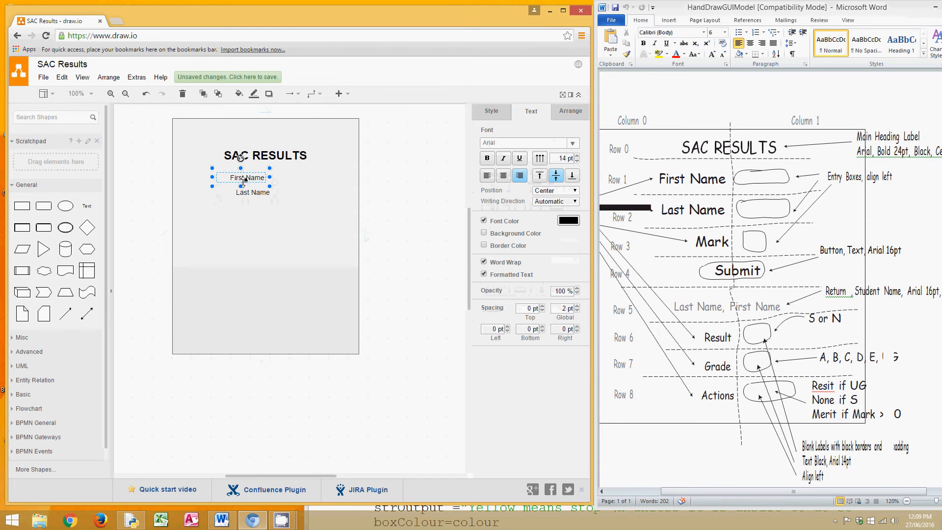
click(247, 180)
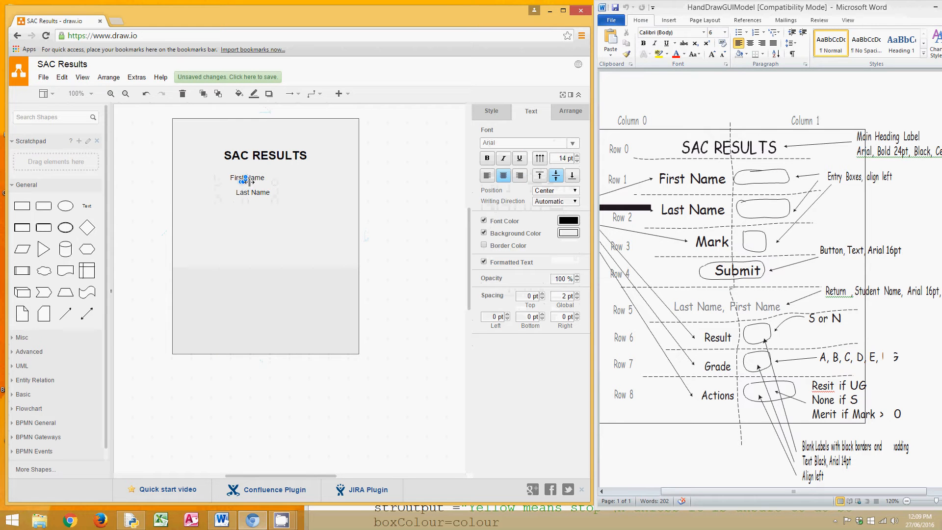
click(249, 185)
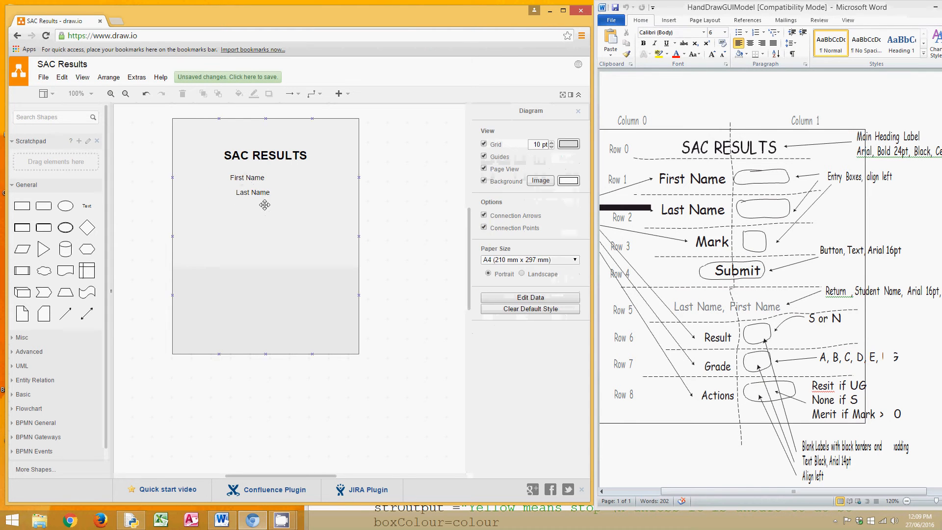
Move the Last Name label down, place a copy below it and change the copy's text to "Mark".
click(260, 193)
drag(260, 193, 250, 237)
double_click(247, 237)
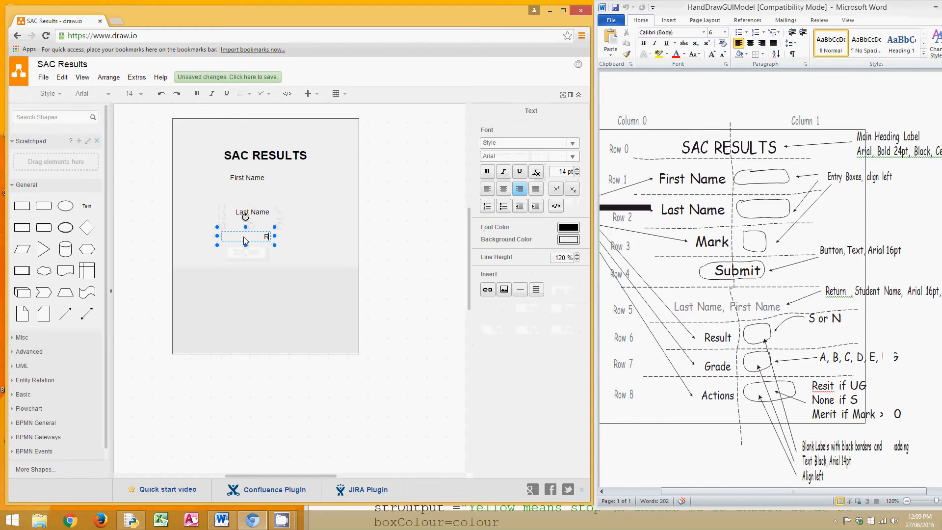
text(Mark)
click(398, 246)
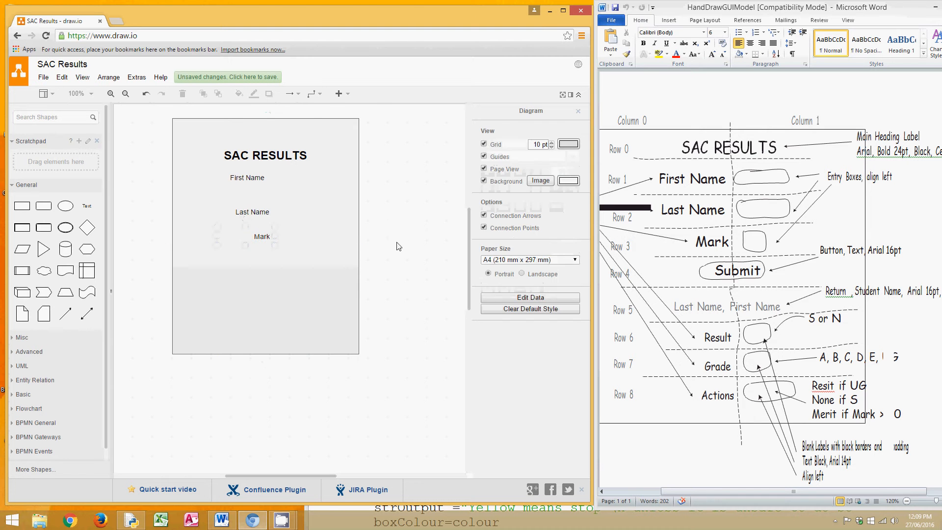
Move the Last Name and Mark labels up beneath First Name so that all three line up at their right edges.
click(251, 212)
drag(251, 212, 247, 192)
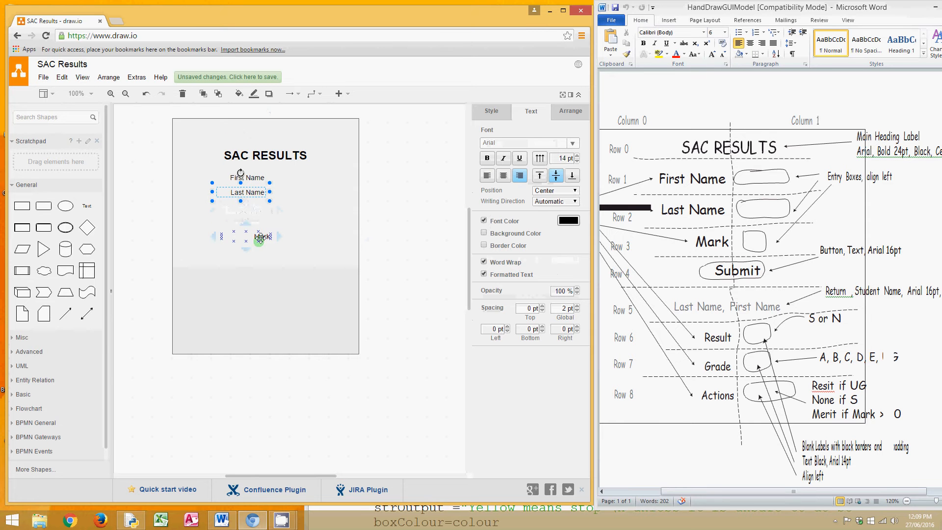
click(256, 237)
drag(256, 236, 255, 212)
click(400, 217)
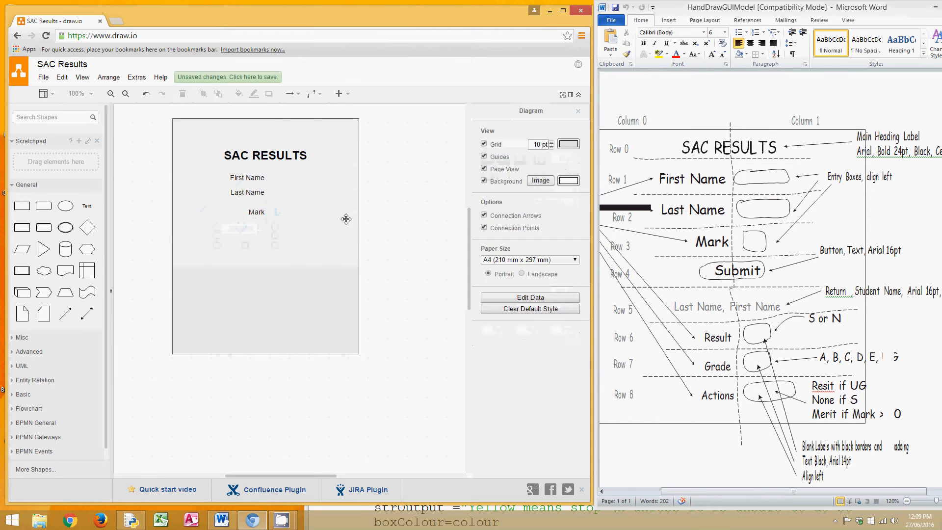
Select the First Name, Last Name and Mark labels together and right-align them with one another.
click(255, 178)
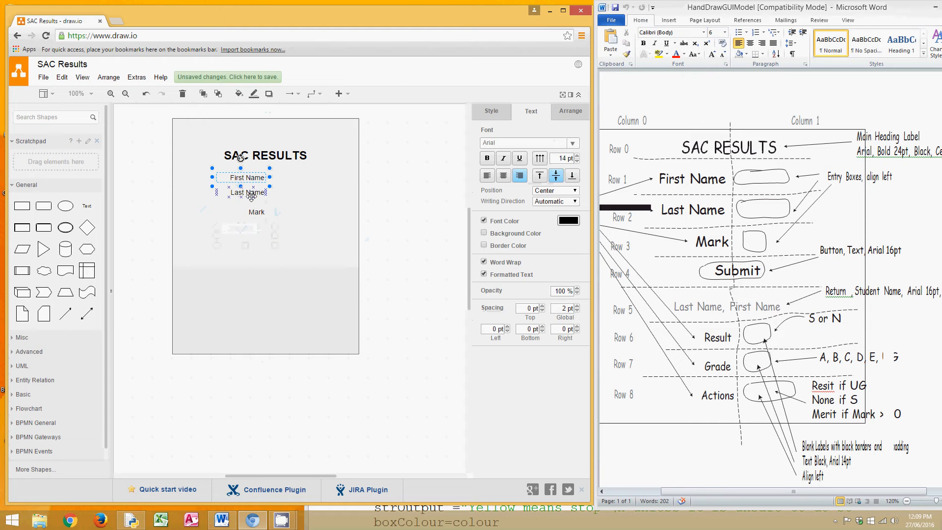
shift+click(252, 194)
shift+click(253, 213)
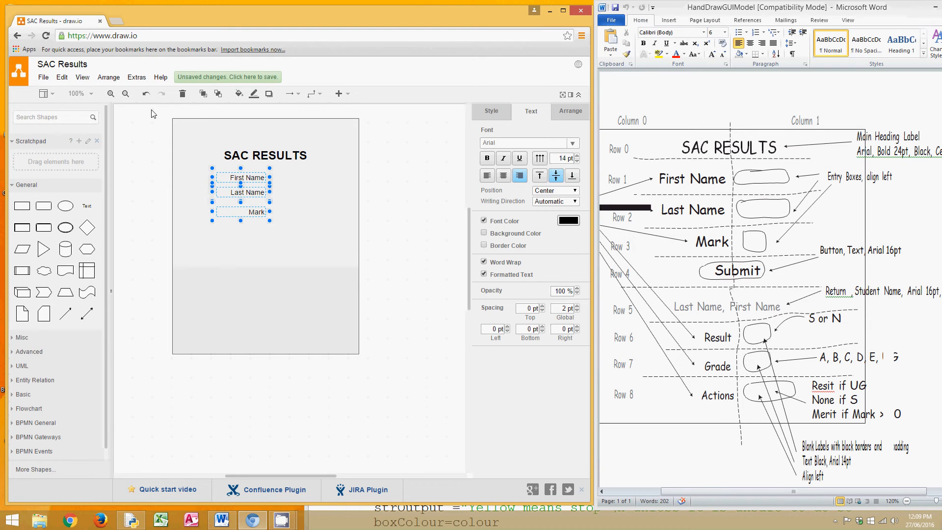
click(108, 78)
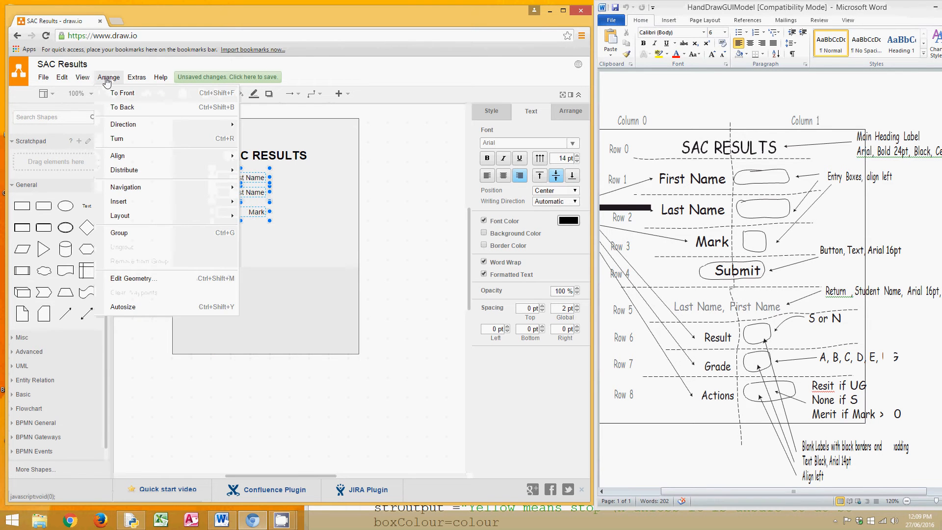
mouse_move(114, 157)
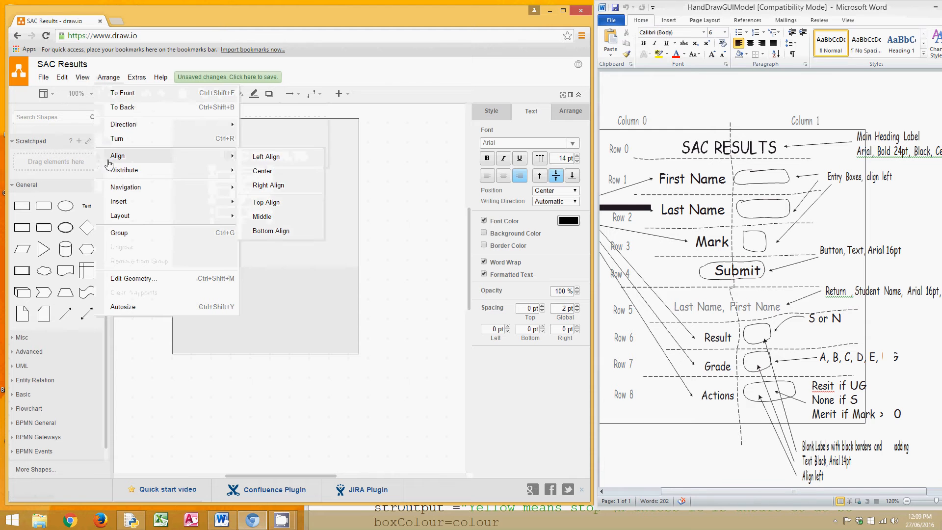
click(278, 191)
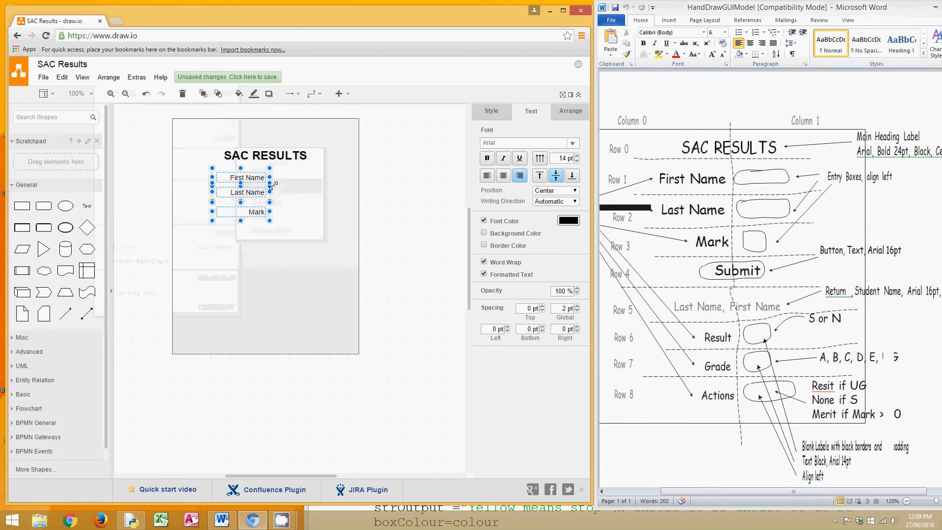
click(390, 220)
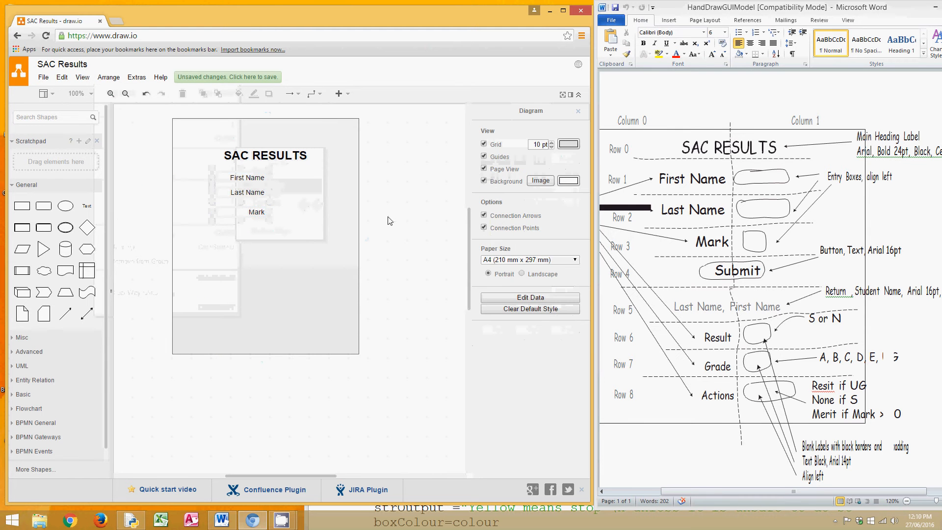
Nudge the Last Name label slightly down so it sits evenly between First Name and Mark.
click(259, 197)
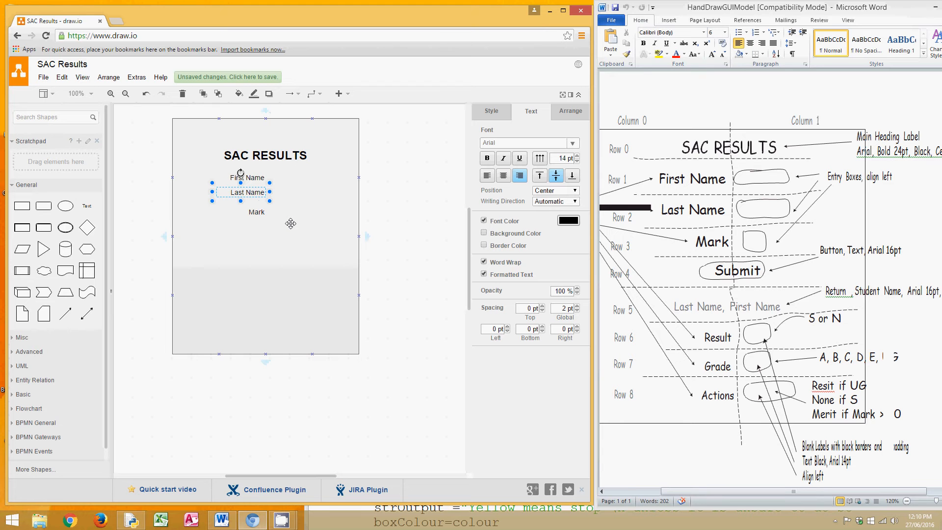
key(Down)
key(Down)
key(Down)
key(Down)
key(Down)
key(Down)
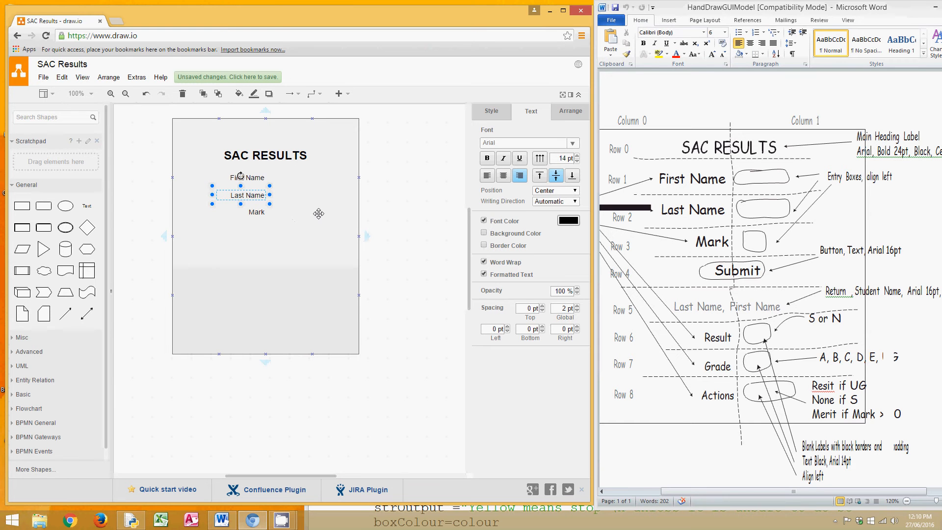
click(406, 229)
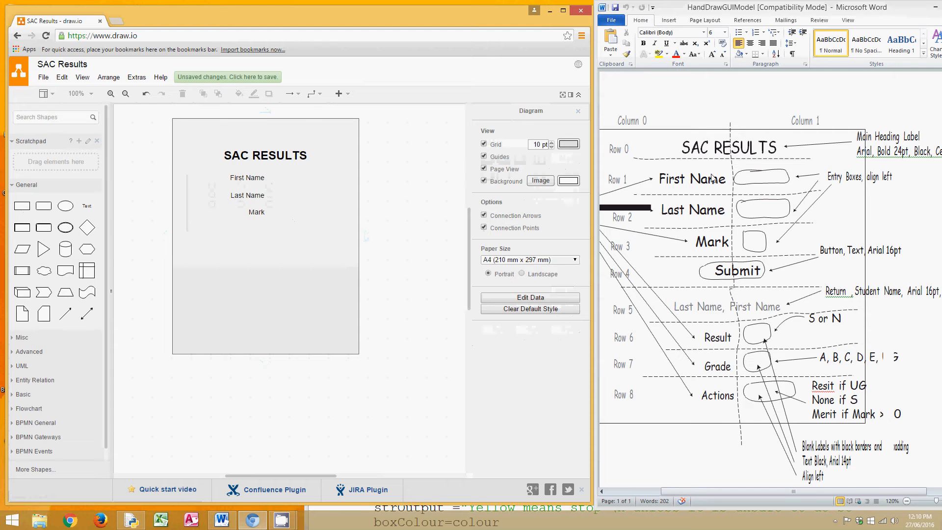
Insert a rectangle with plain white fill and no gradient, shrink it to entry-box size and place it beside First Name.
click(22, 205)
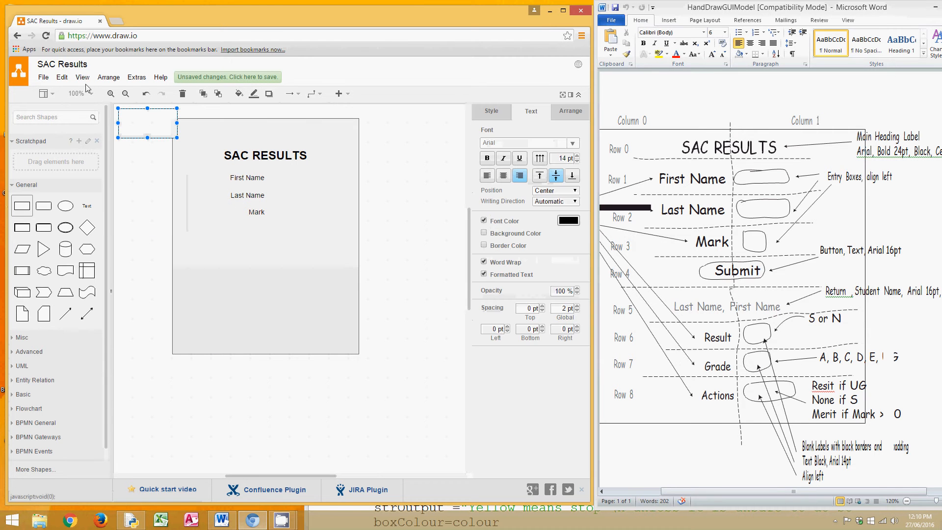
drag(145, 122, 420, 182)
click(499, 110)
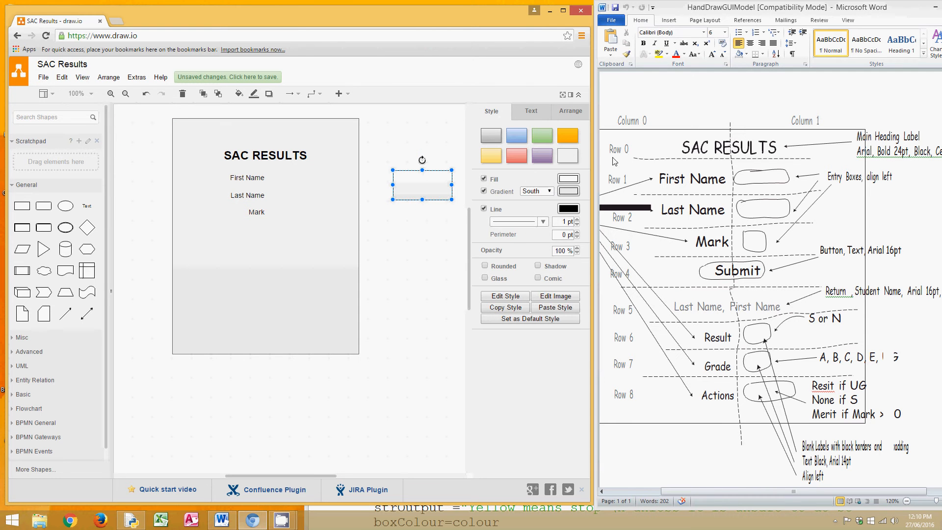
click(576, 160)
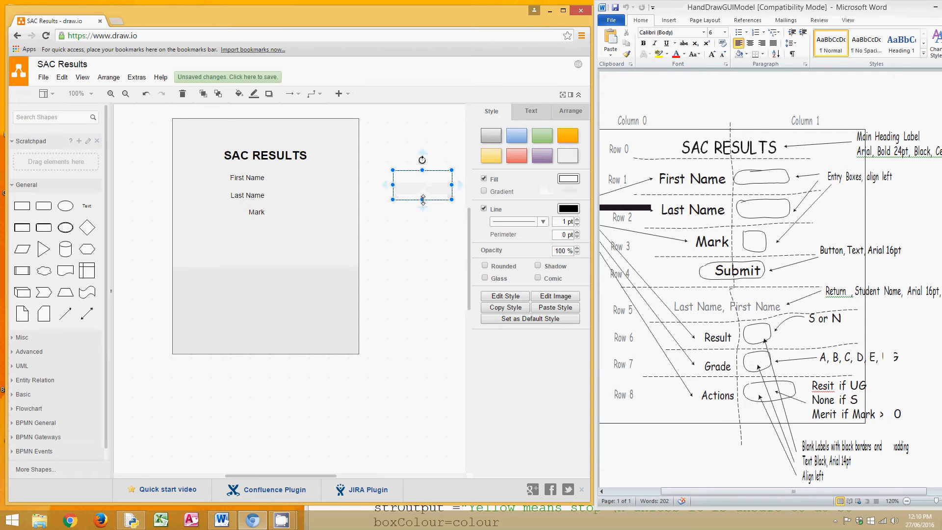
drag(423, 199, 424, 175)
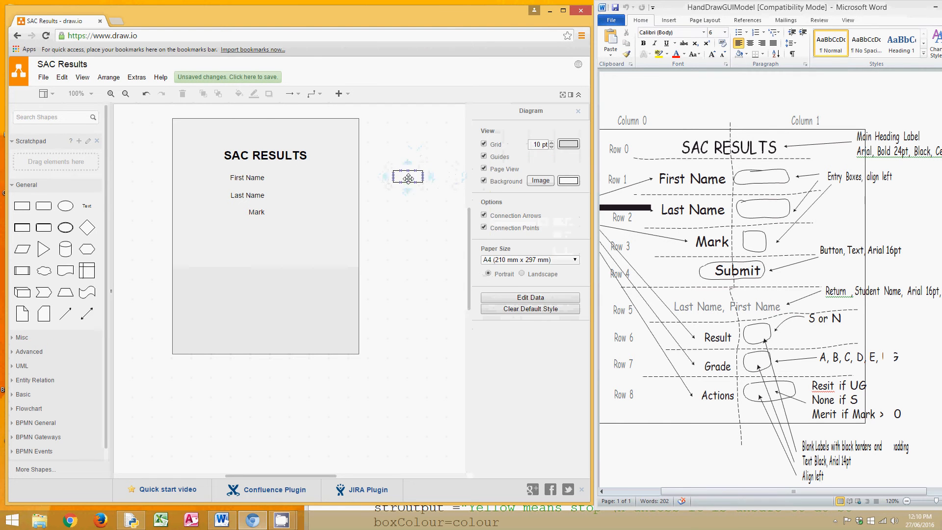
drag(407, 176, 287, 179)
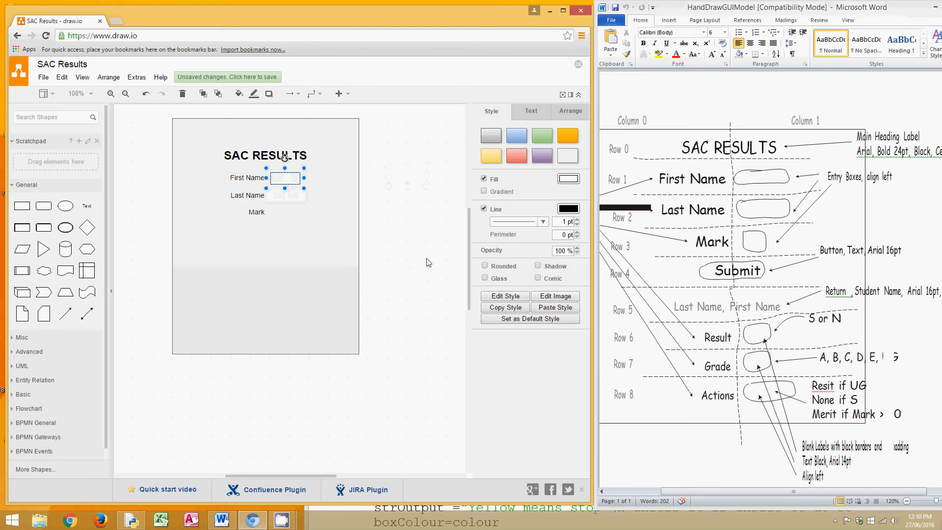
Duplicate the entry box beside Last Name and again beside Mark, making the Mark box narrower.
key(ctrl+d)
drag(292, 188, 285, 200)
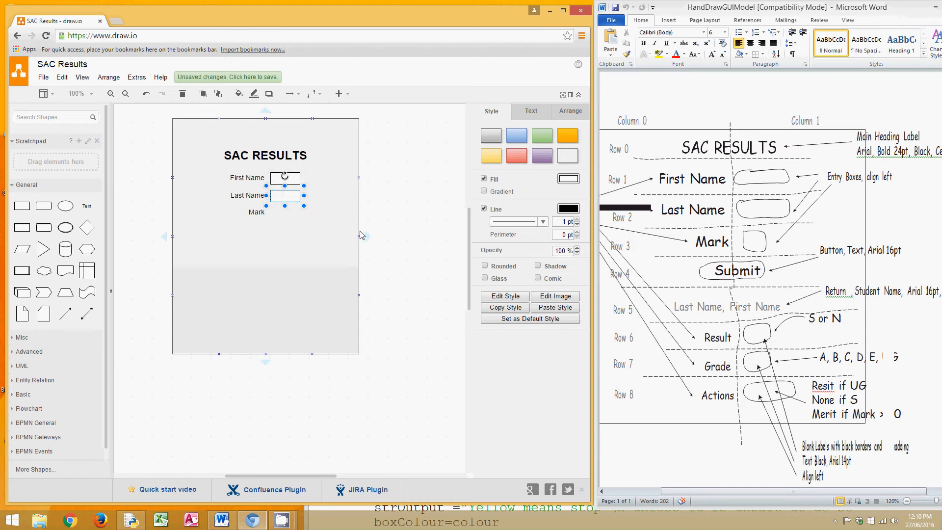
key(ctrl+d)
mouse_move(291, 203)
mouse_down()
mouse_move(287, 214)
mouse_move(301, 212)
mouse_move(292, 213)
mouse_up()
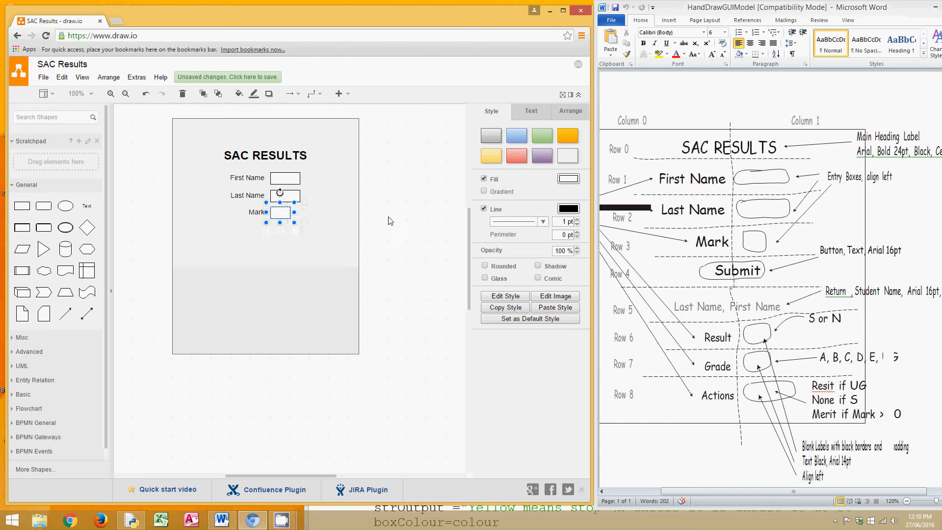
click(392, 222)
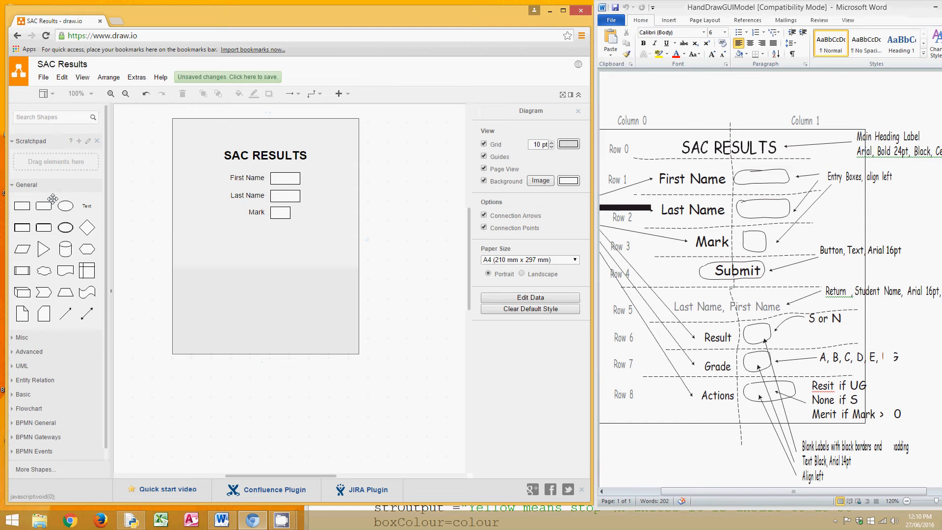
Insert a rounded rectangle, place it centred below the Mark row and resize it to 70 x 30 as a button.
mouse_move(45, 205)
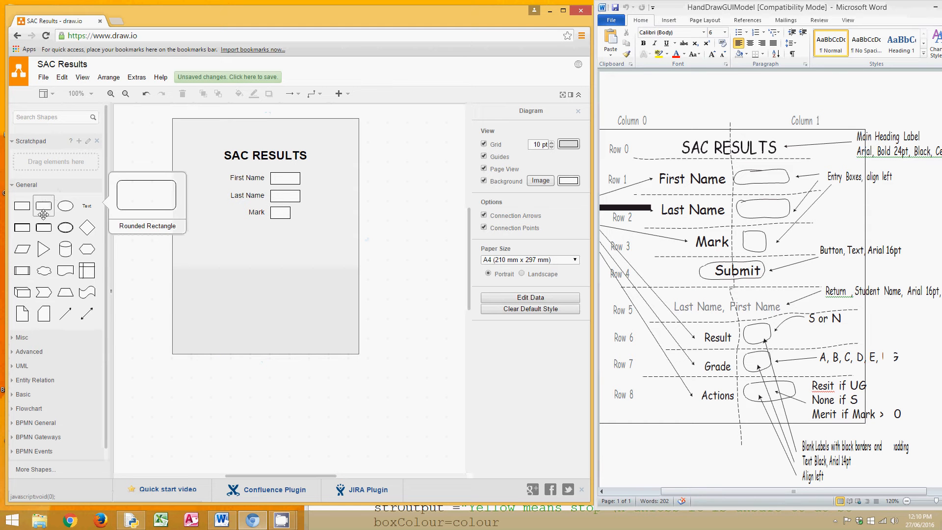
mouse_move(43, 226)
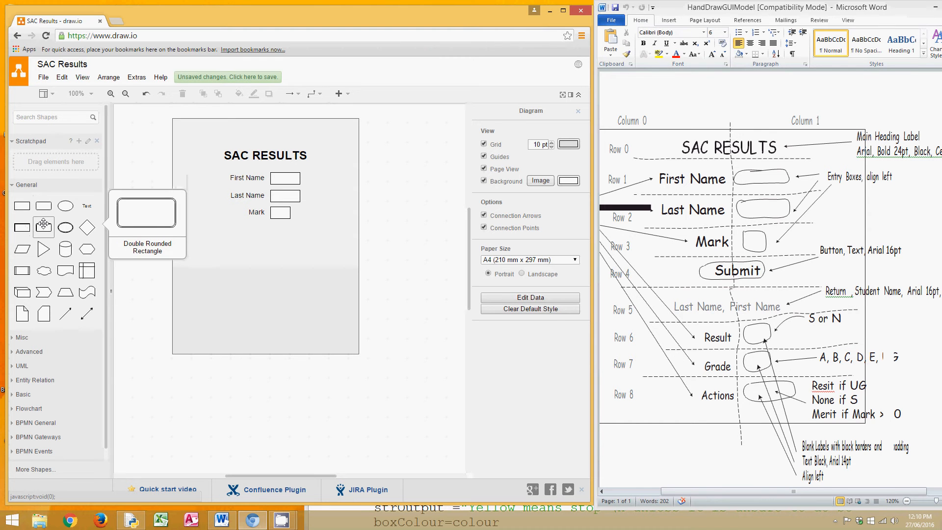
click(44, 206)
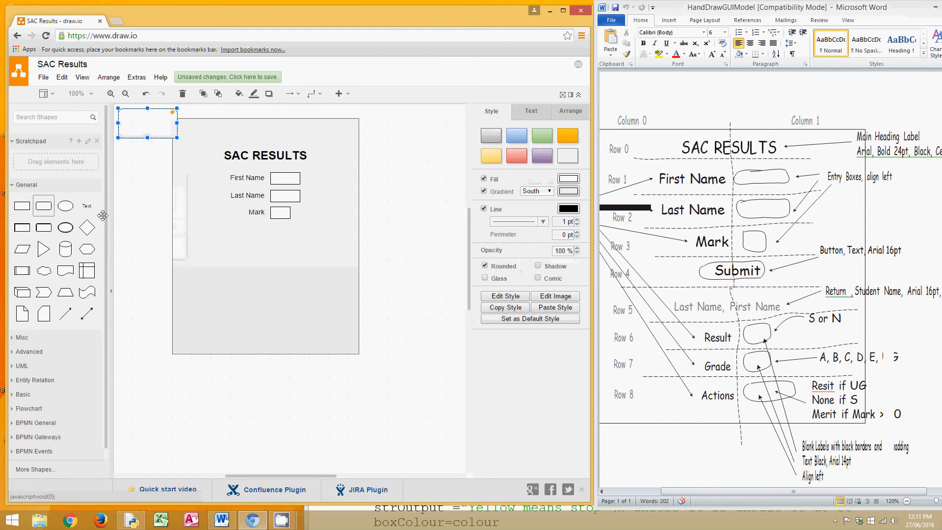
drag(156, 121, 288, 235)
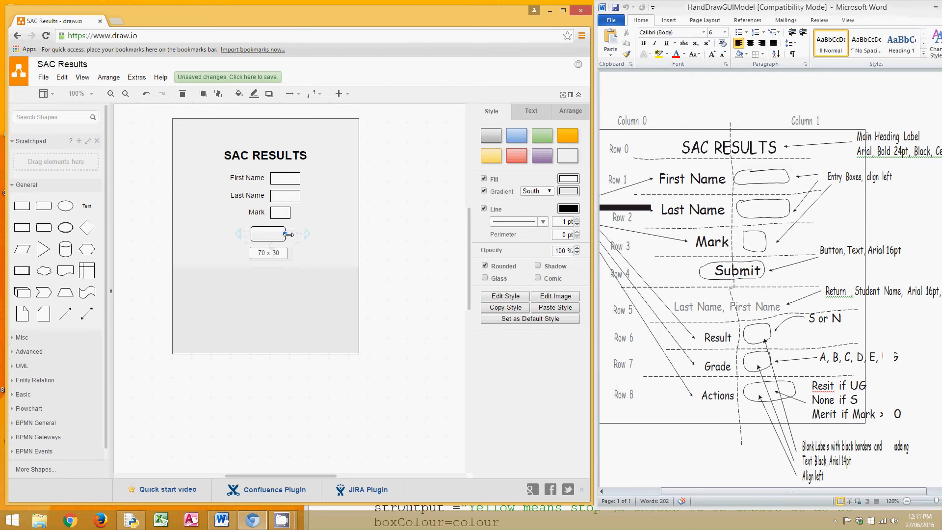
drag(291, 234, 290, 234)
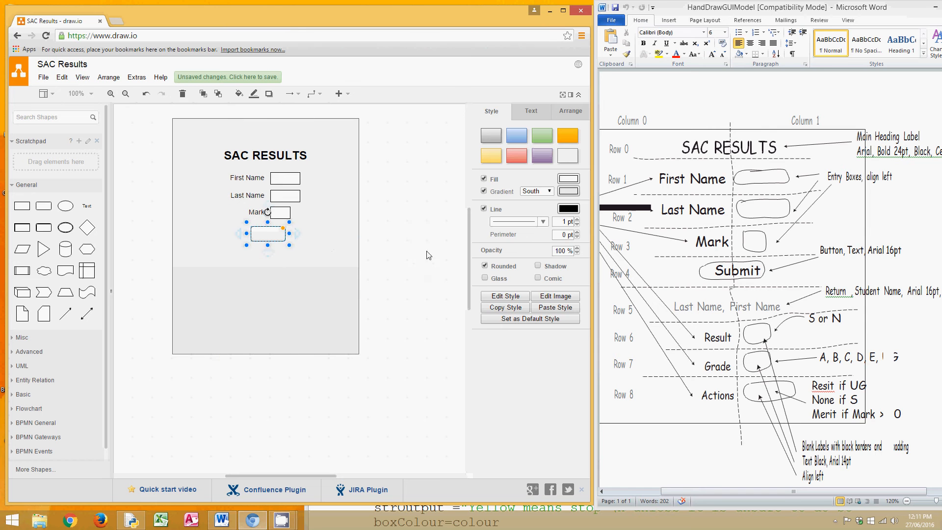
Label the rounded button "Submit" and centre its text horizontally.
click(301, 244)
double_click(264, 236)
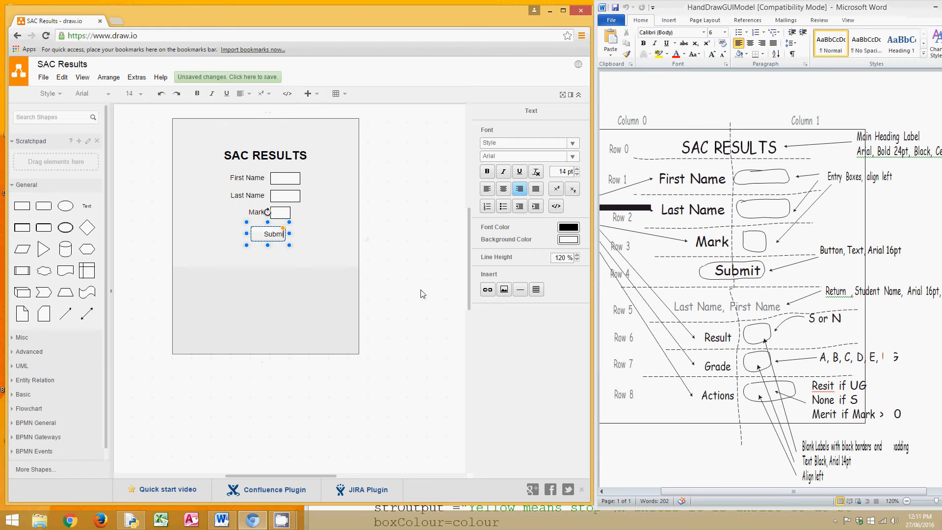
click(503, 189)
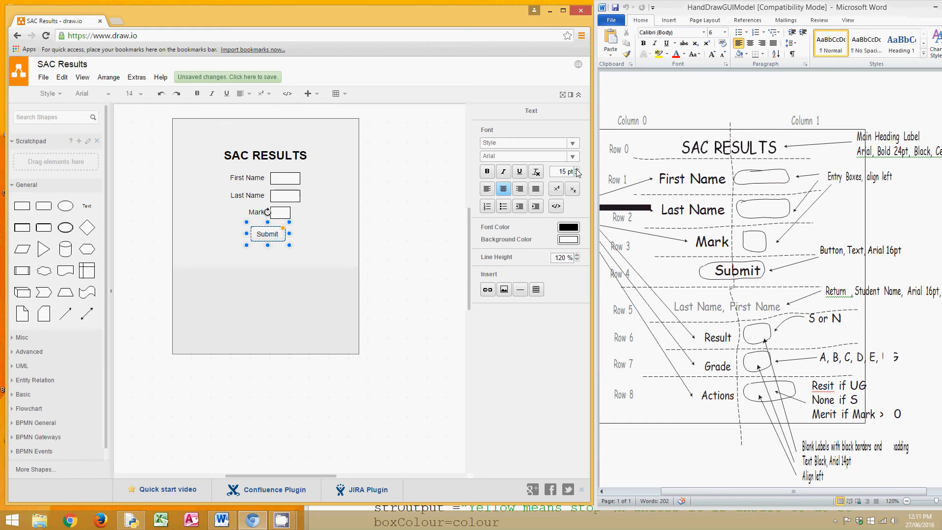
click(411, 232)
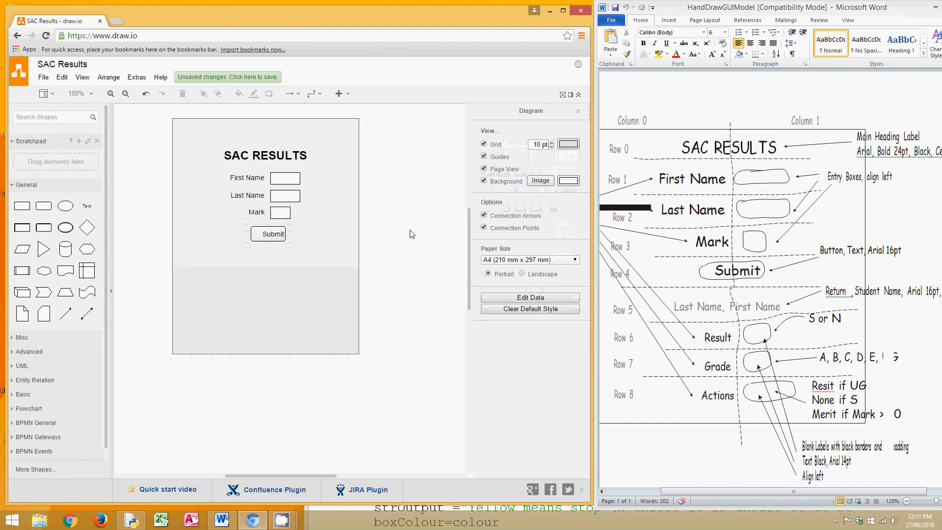
click(274, 236)
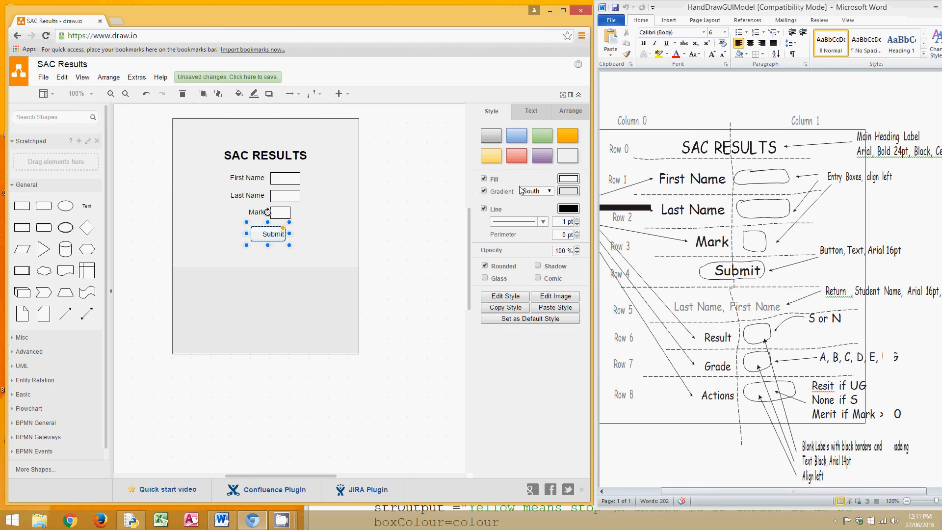
click(531, 112)
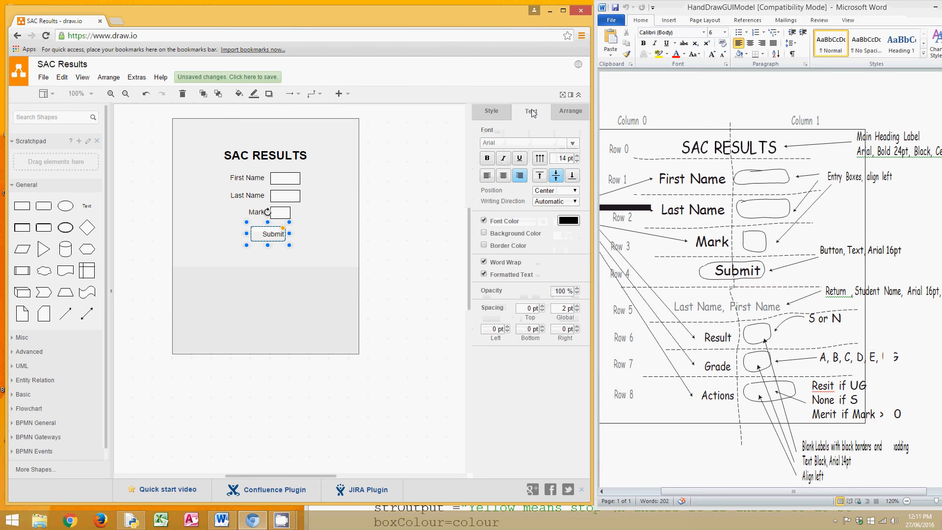
click(504, 177)
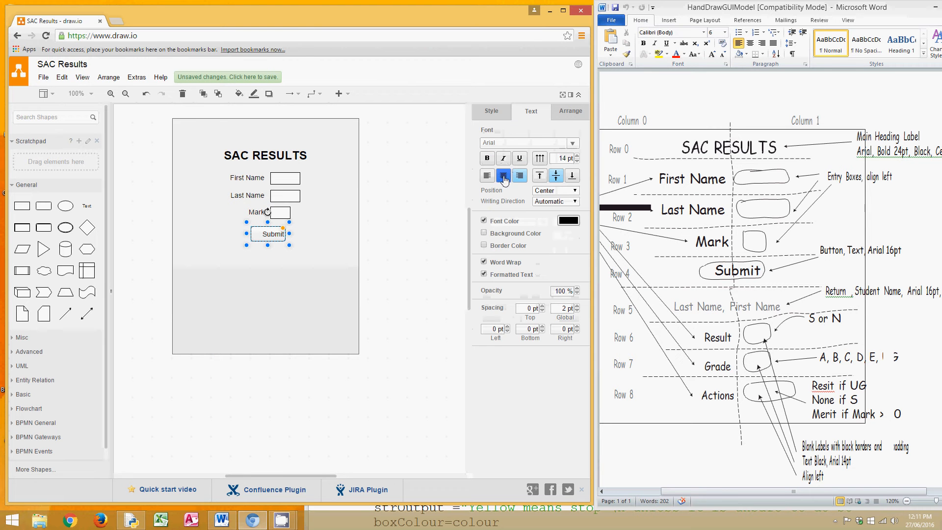
click(410, 217)
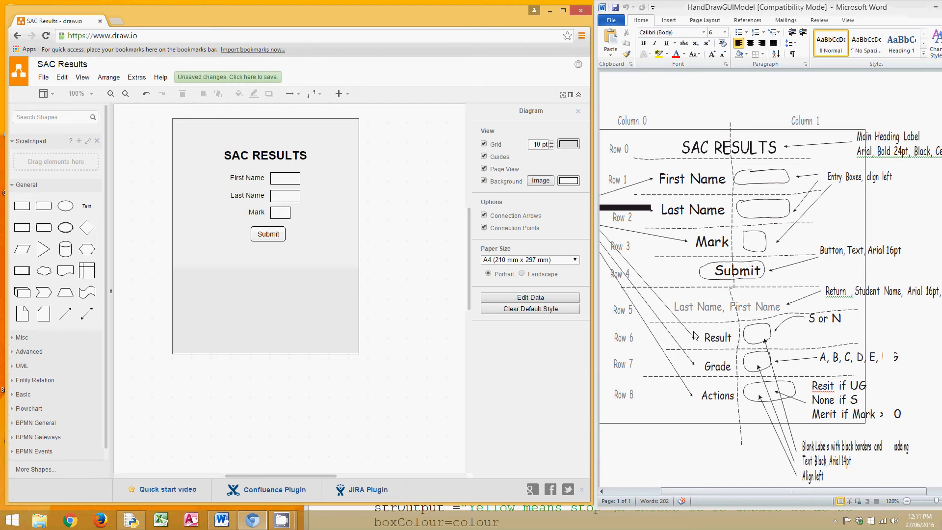
Duplicate the Mark label, place the copy below the Submit button and change its text to "Results".
click(254, 212)
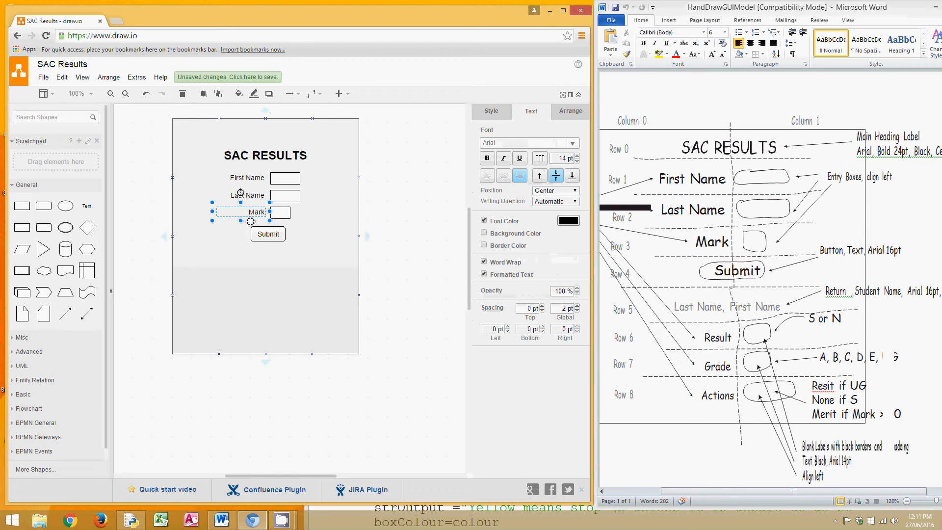
drag(250, 223, 251, 256)
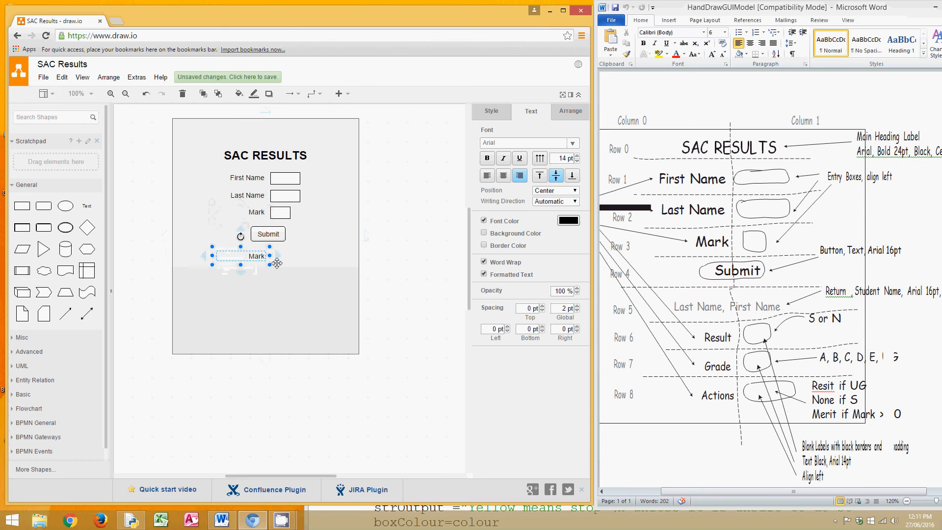
click(402, 250)
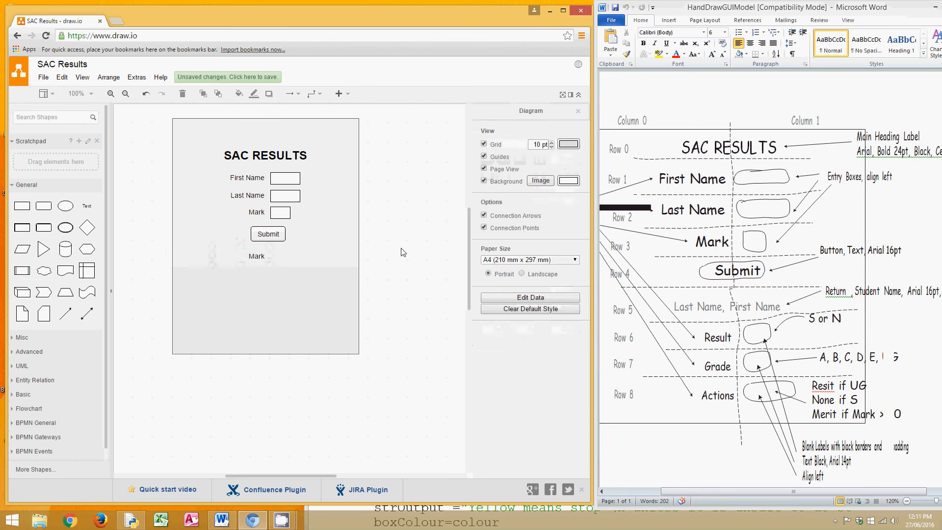
click(255, 256)
double_click(251, 257)
text(R)
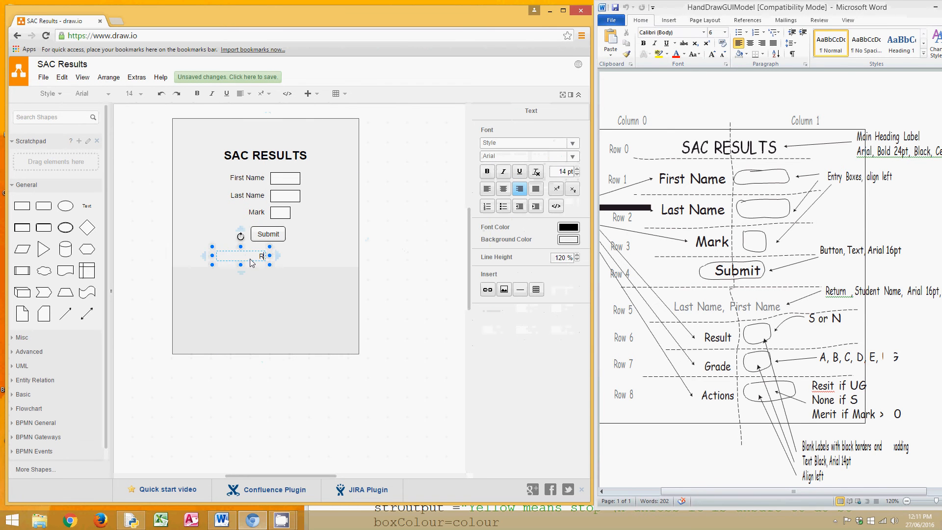
text(esults)
click(401, 260)
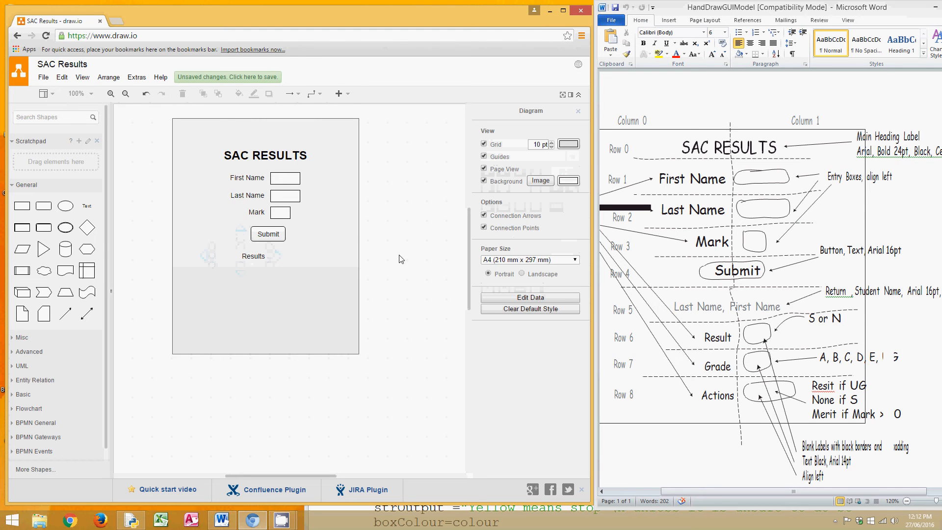
click(258, 227)
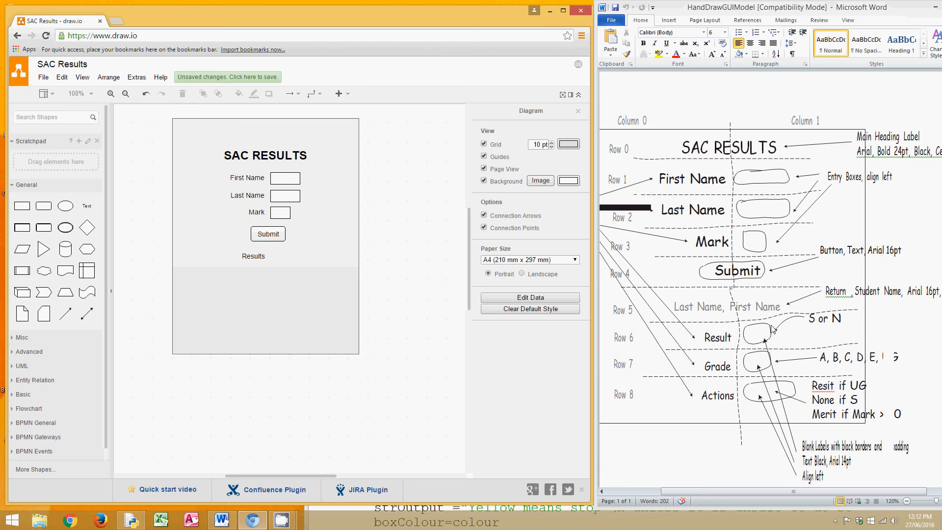
Align the First Name, Last Name, Mark and Results labels to each other along their right edges.
click(245, 255)
click(385, 262)
click(260, 258)
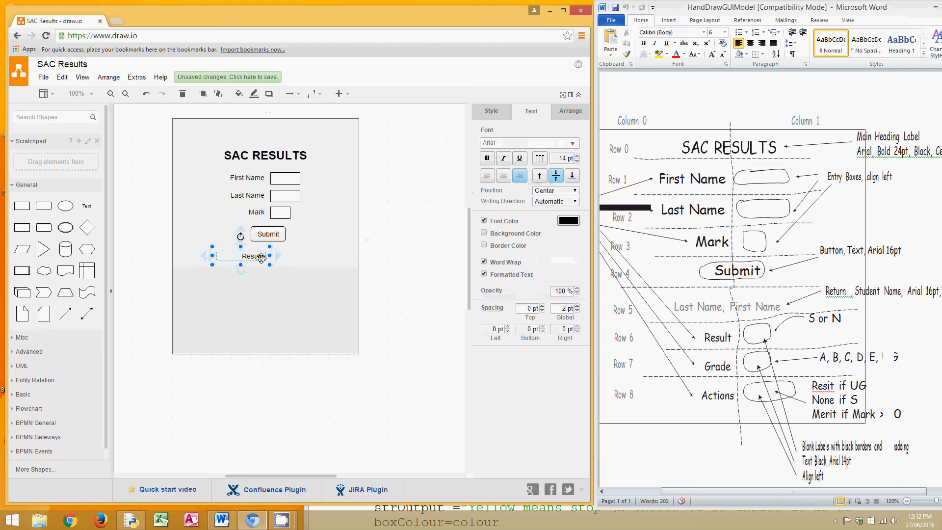
shift+click(253, 203)
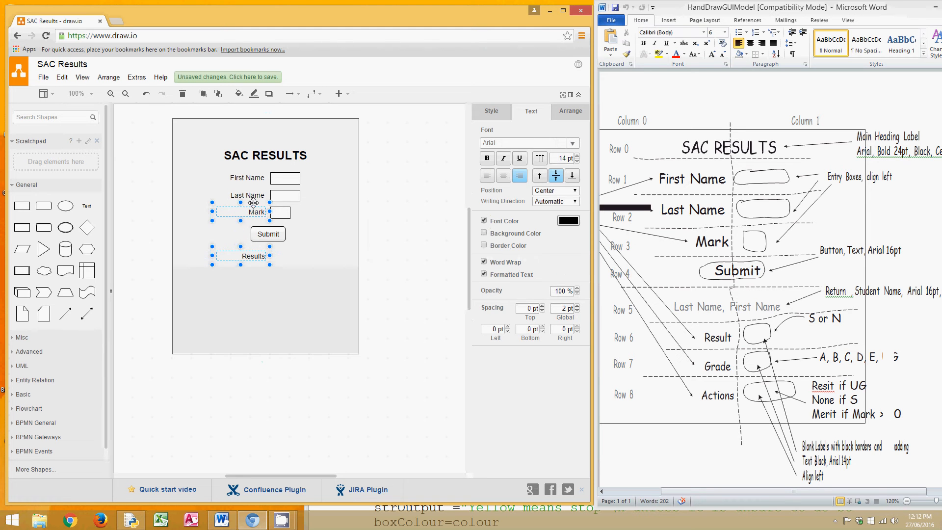
shift+click(253, 196)
shift+click(251, 179)
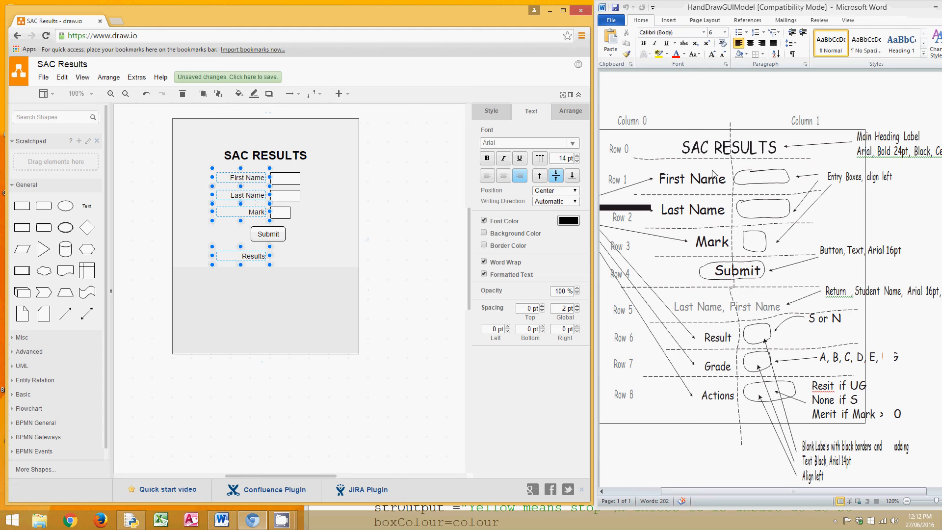
click(109, 77)
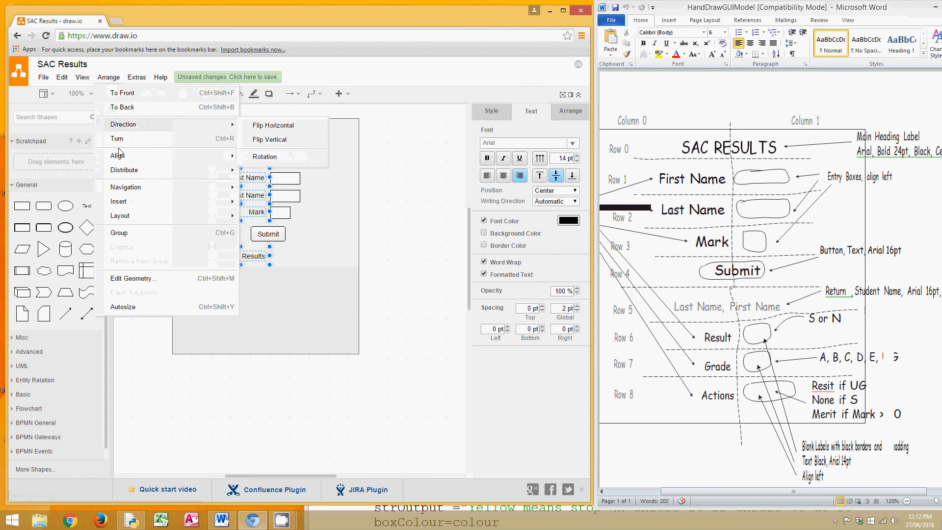
mouse_move(130, 157)
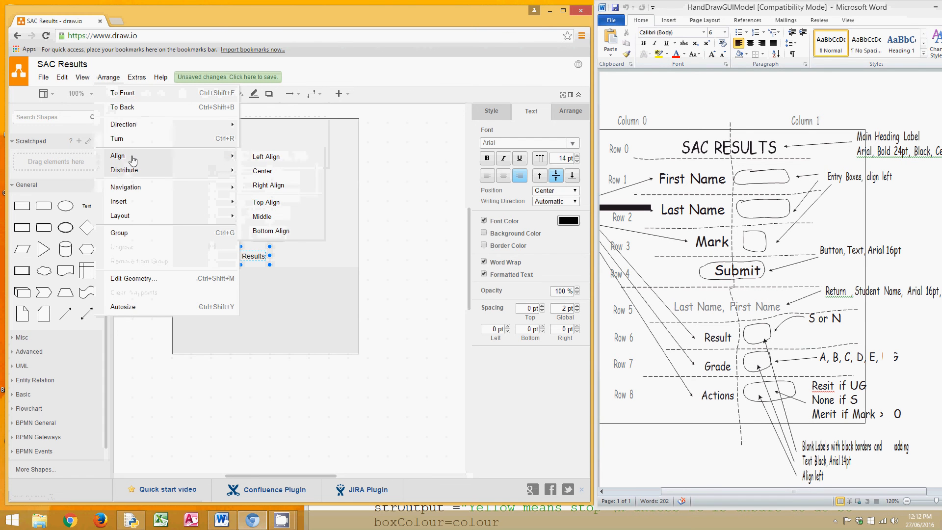
click(269, 185)
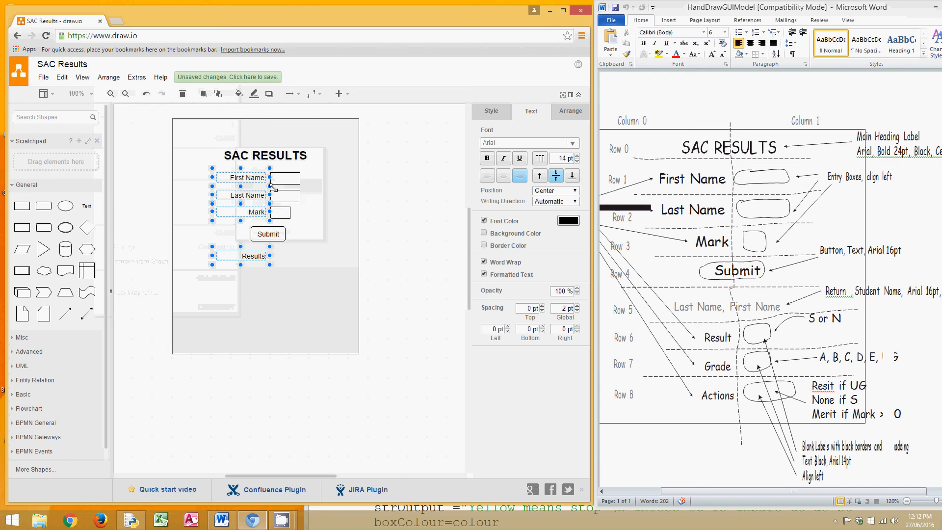
click(386, 249)
Align the SAC RESULTS heading and the Submit button on a common horizontal centre.
click(262, 234)
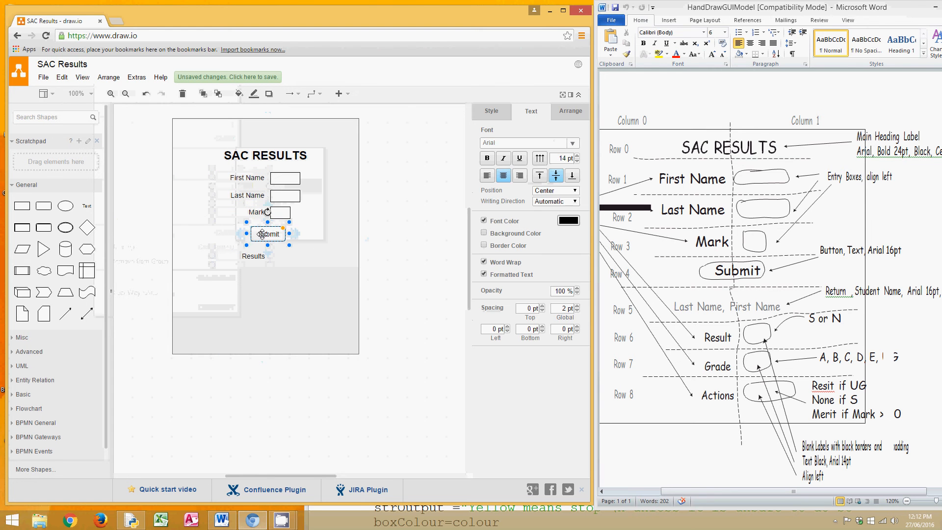
shift+click(257, 156)
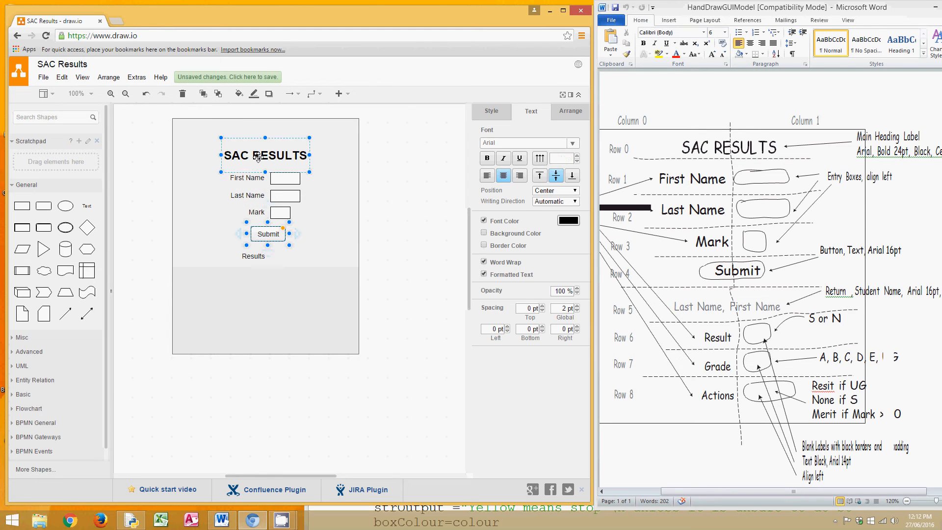
click(108, 78)
mouse_move(110, 156)
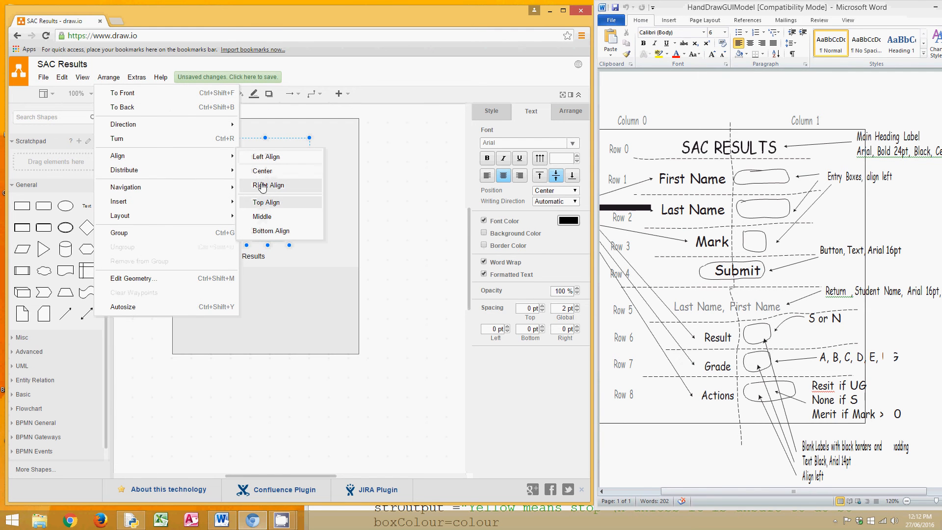
click(262, 171)
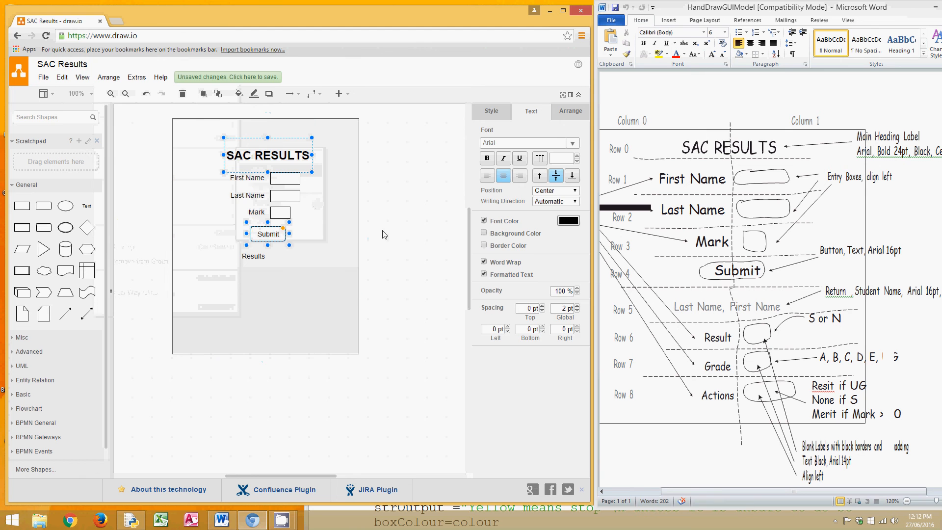
click(384, 234)
Shorten the grey background rectangle at its lower and upper edges to fit closely around the heading and the Results label.
click(278, 349)
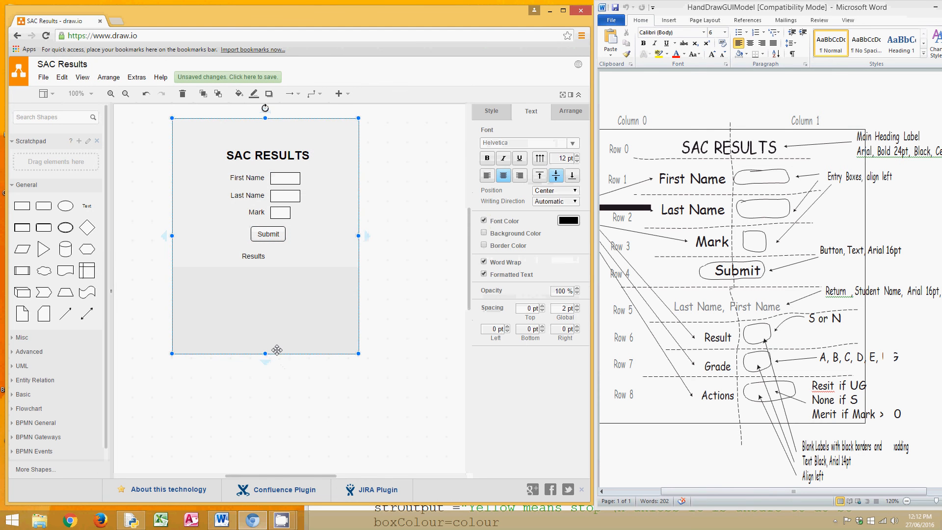
drag(264, 352, 264, 271)
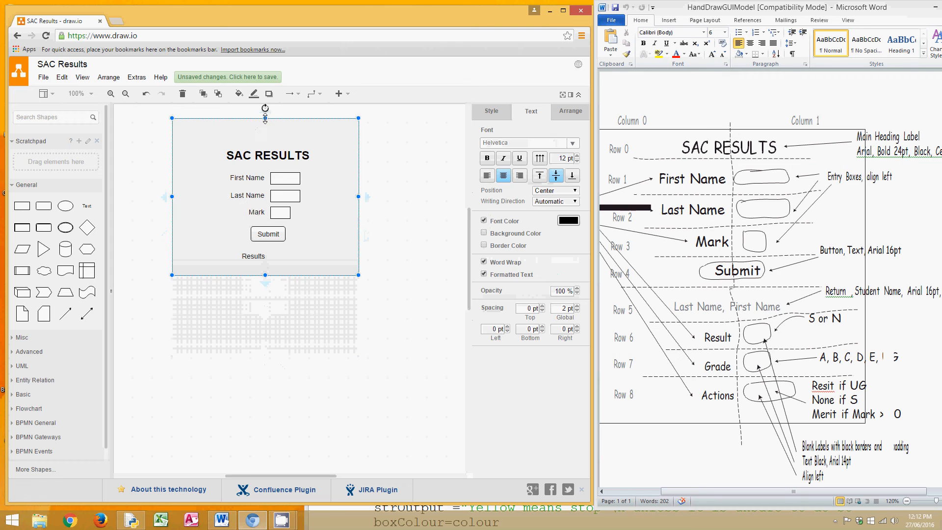
drag(265, 119, 265, 133)
click(391, 238)
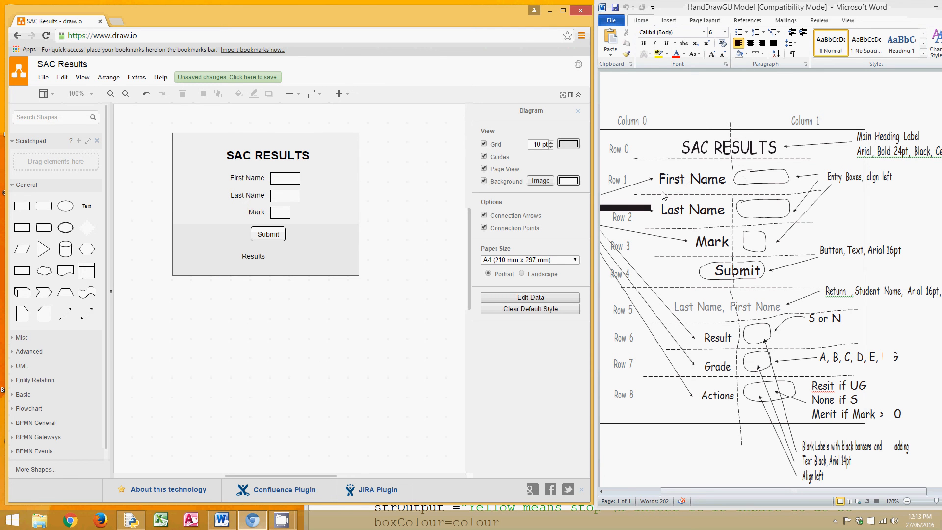
click(266, 160)
click(263, 180)
click(251, 265)
click(288, 183)
click(346, 364)
click(242, 196)
click(152, 229)
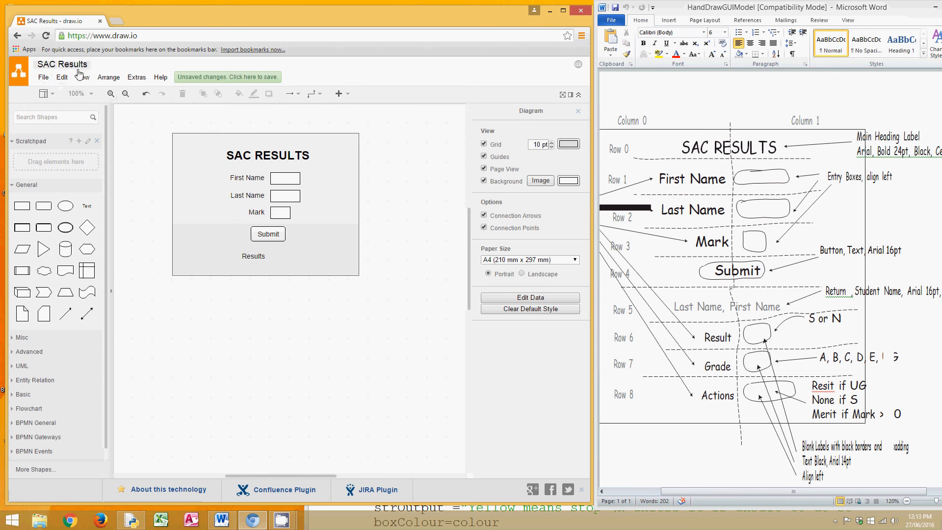
Save the SAC Results diagram.
click(44, 78)
mouse_move(46, 215)
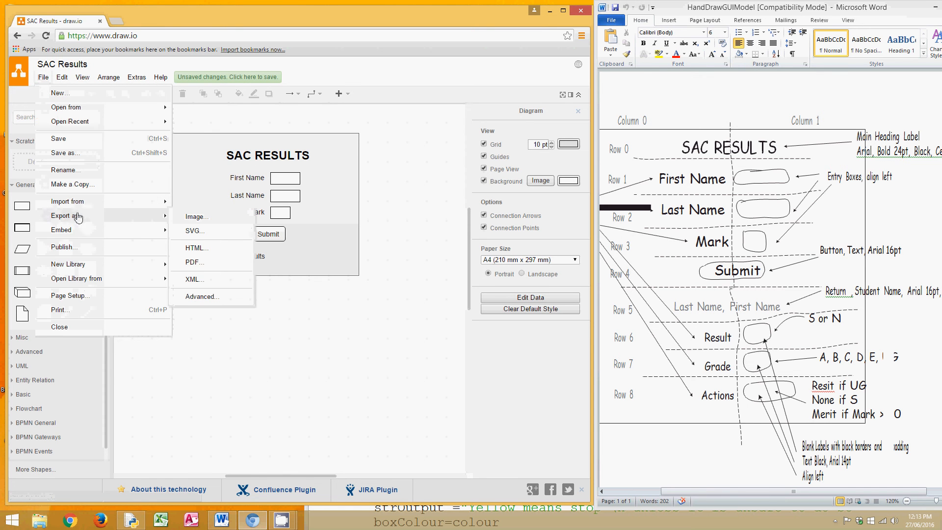
click(61, 139)
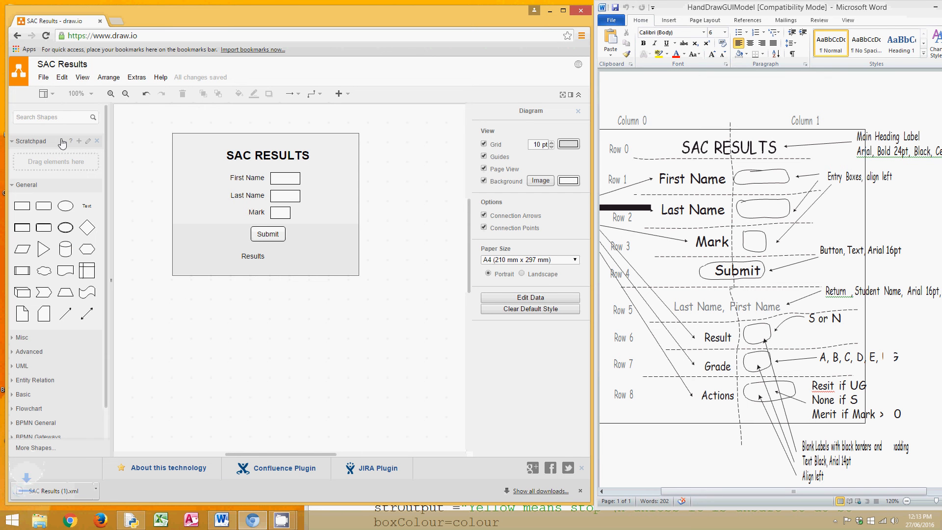
Export the diagram as an image at 100% zoom with a copy of the diagram included, and download it as SAC Results.png.
click(44, 78)
mouse_move(74, 219)
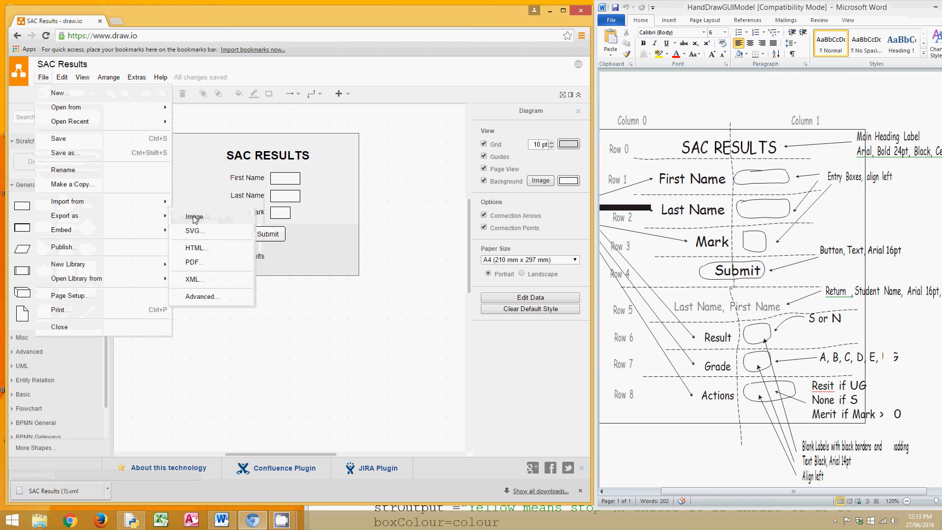
click(195, 217)
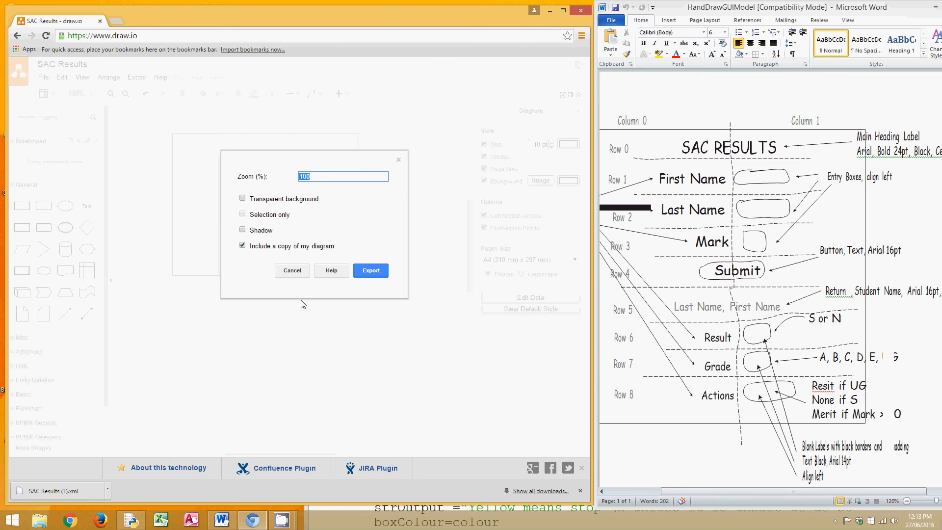
click(371, 273)
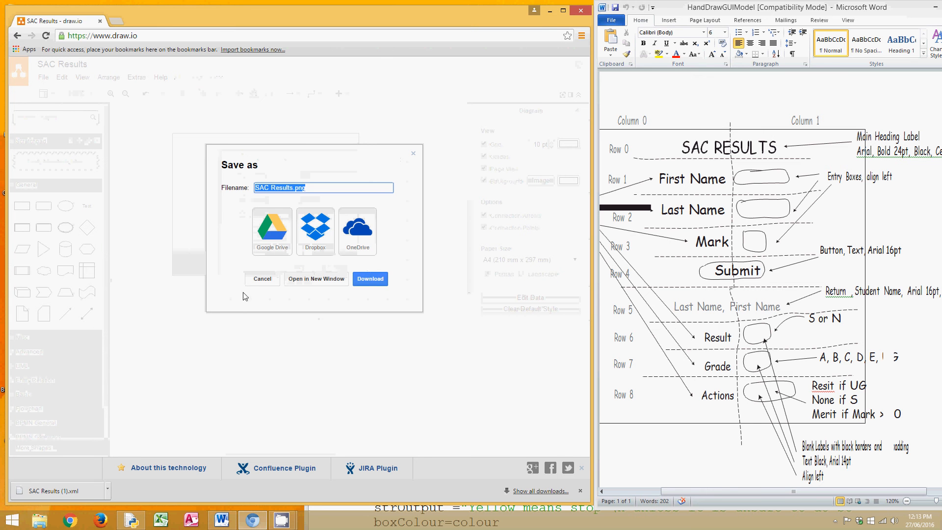
click(370, 278)
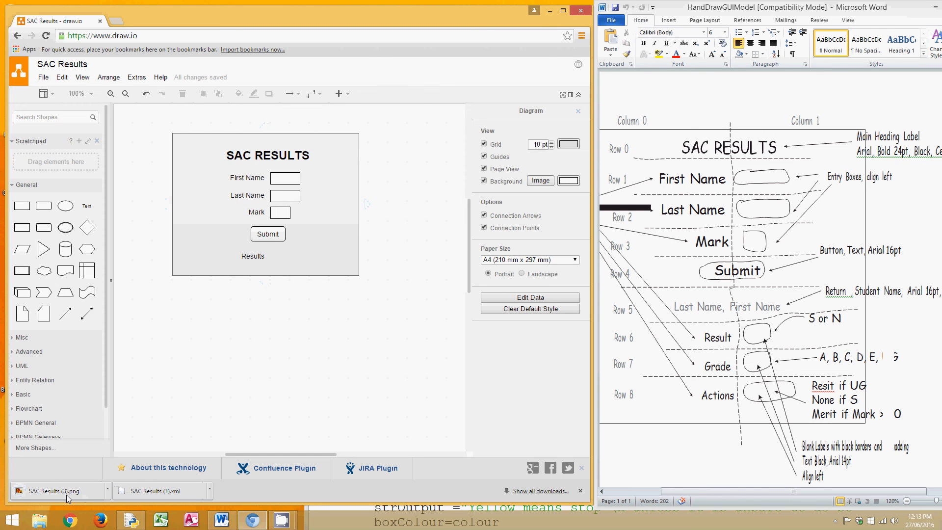
Show the downloaded PNG in its folder, preview it in Windows Photo Viewer to check the mock-up, and close the viewer.
click(107, 490)
click(137, 458)
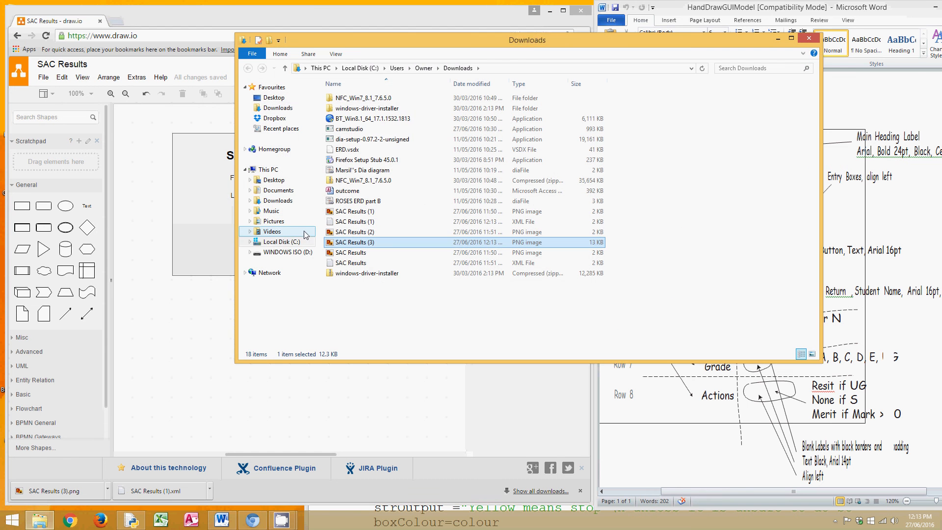
right_click(352, 246)
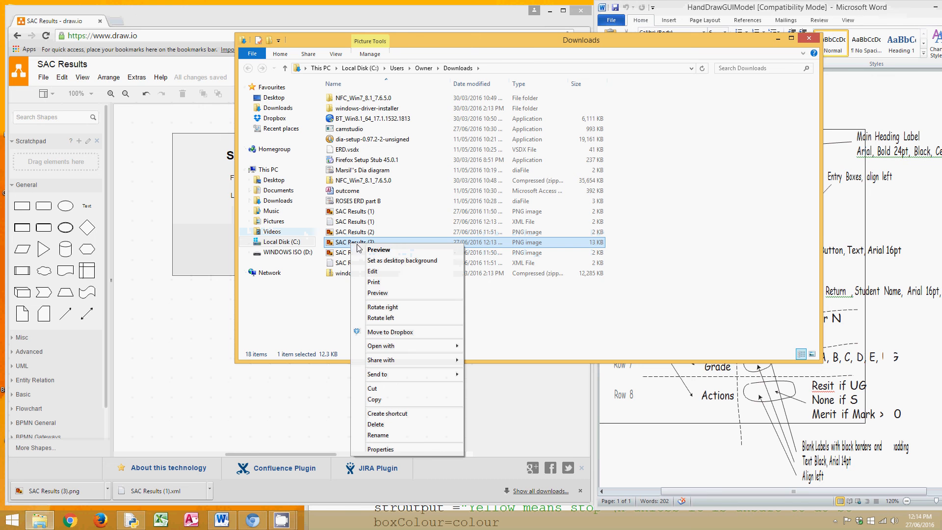
click(383, 249)
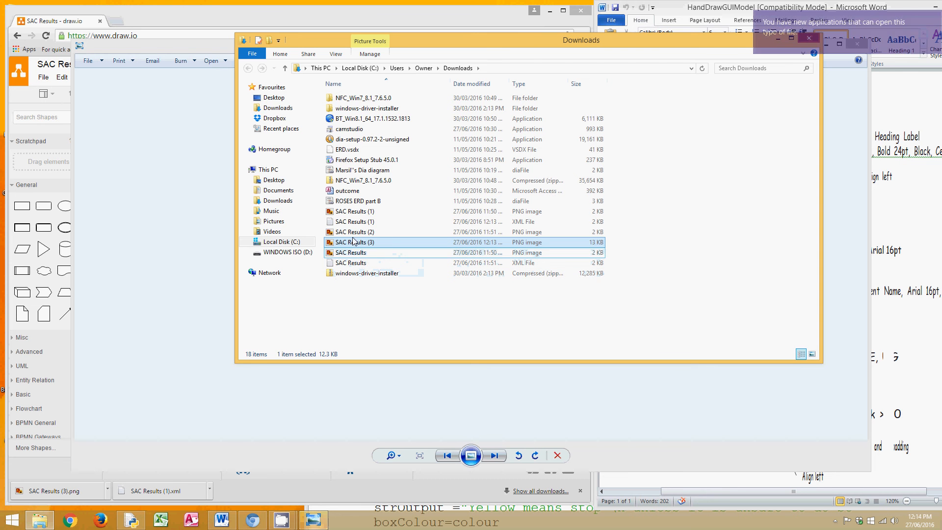
click(167, 312)
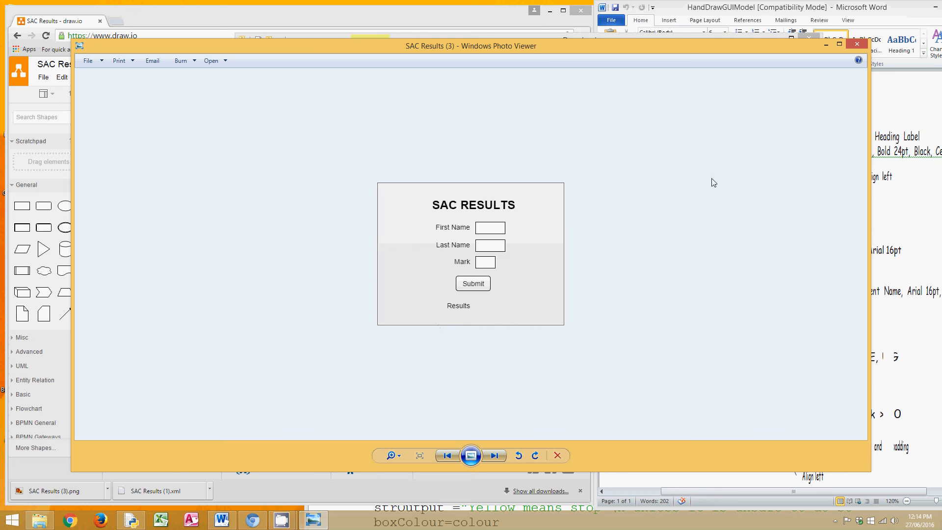
click(864, 44)
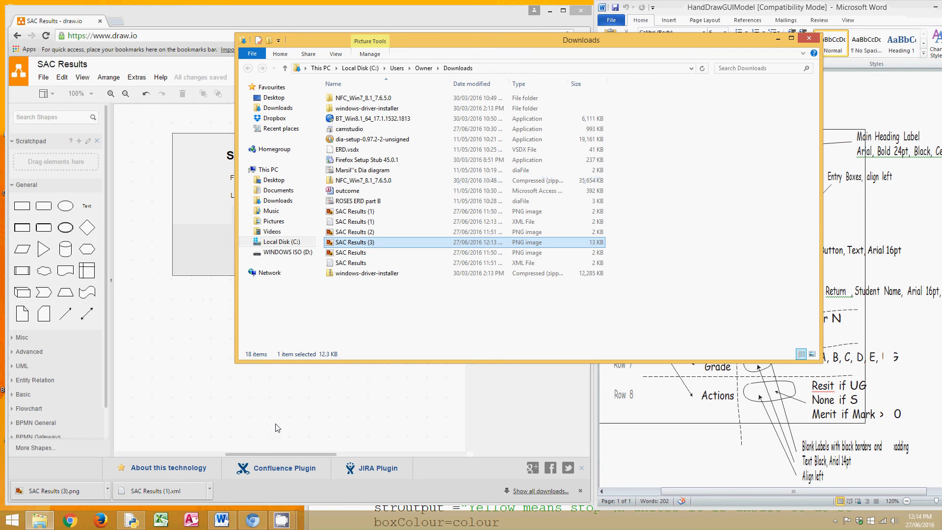
click(281, 519)
click(231, 470)
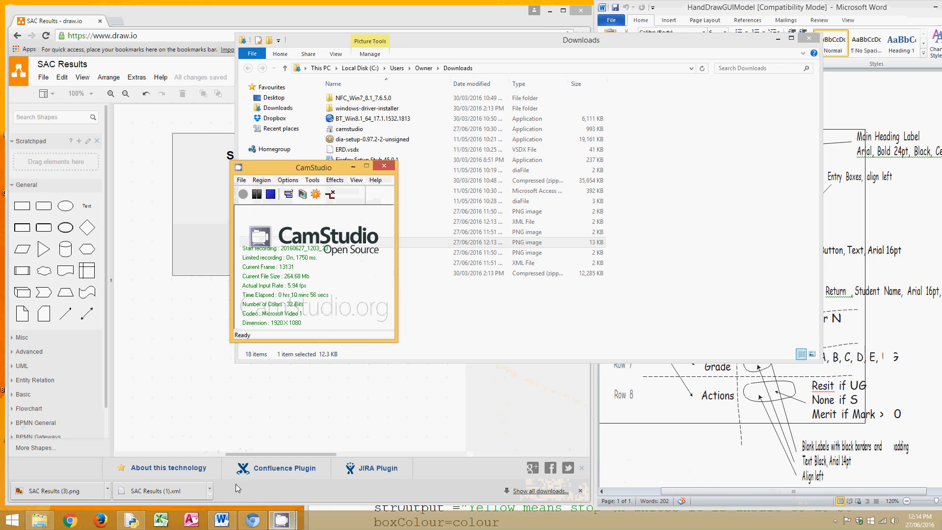